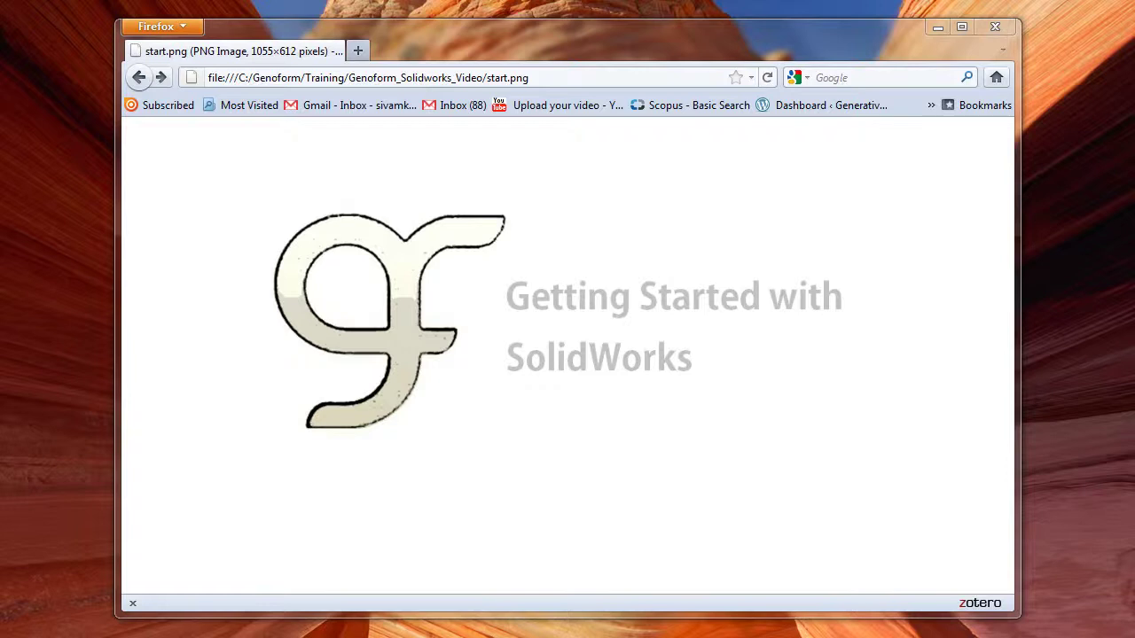
pyautogui.click(558, 77)
pyautogui.press('BackSpace')
pyautogui.press('BackSpace')
pyautogui.press('BackSpace')
pyautogui.press('BackSpace')
pyautogui.press('BackSpace')
pyautogui.press('BackSpace')
pyautogui.press('BackSpace')
pyautogui.press('BackSpace')
pyautogui.press('BackSpace')
pyautogui.press('BackSpace')
pyautogui.press('BackSpace')
pyautogui.press('BackSpace')
pyautogui.press('BackSpace')
pyautogui.press('BackSpace')
pyautogui.press('BackSpace')
pyautogui.press('BackSpace')
pyautogui.press('BackSpace')
pyautogui.press('BackSpace')
pyautogui.press('BackSpace')
pyautogui.press('BackSpace')
pyautogui.press('BackSpace')
pyautogui.press('BackSpace')
pyautogui.press('BackSpace')
pyautogui.press('BackSpace')
pyautogui.press('BackSpace')
pyautogui.press('BackSpace')
pyautogui.press('BackSpace')
pyautogui.press('BackSpace')
pyautogui.press('BackSpace')
pyautogui.press('BackSpace')
pyautogui.press('BackSpace')
pyautogui.press('BackSpace')
pyautogui.press('BackSpace')
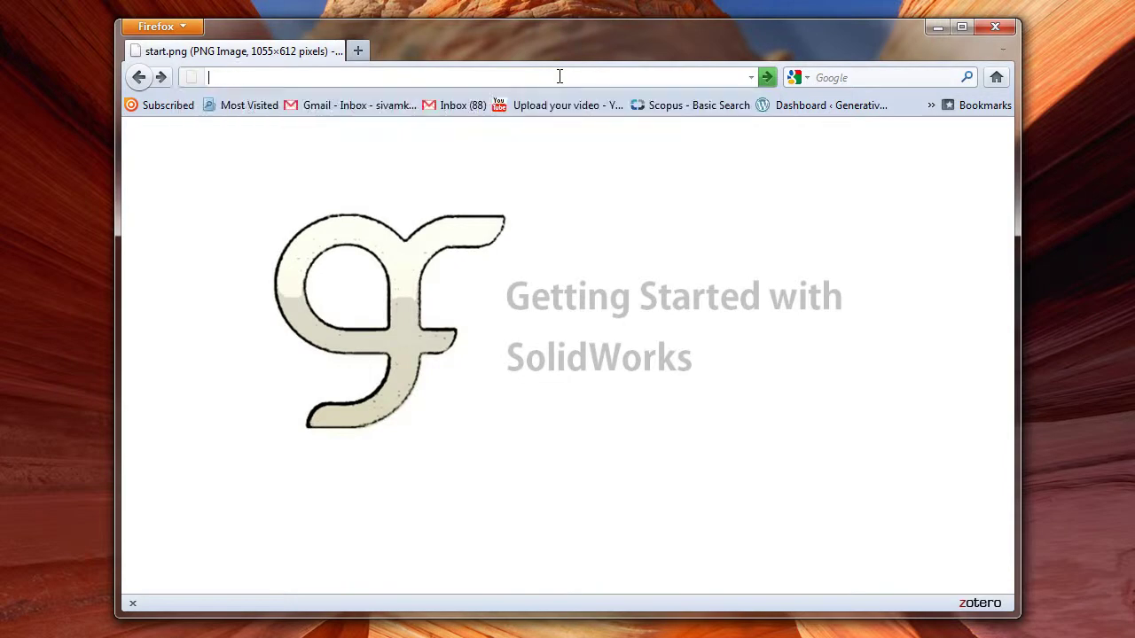
pyautogui.write('www.')
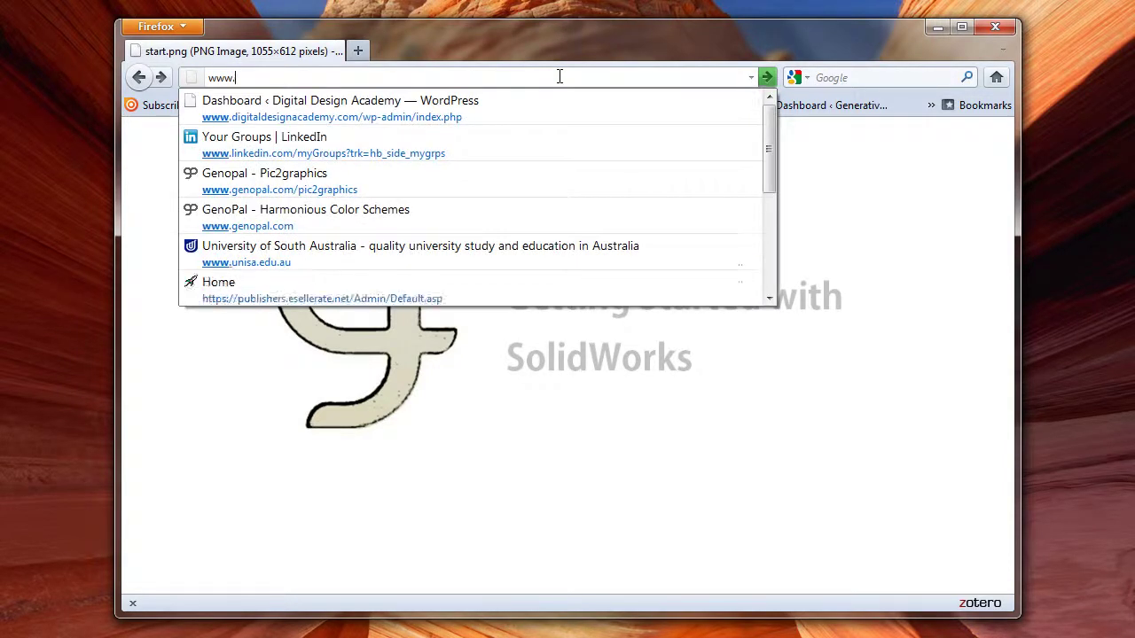
pyautogui.write('genoform.com')
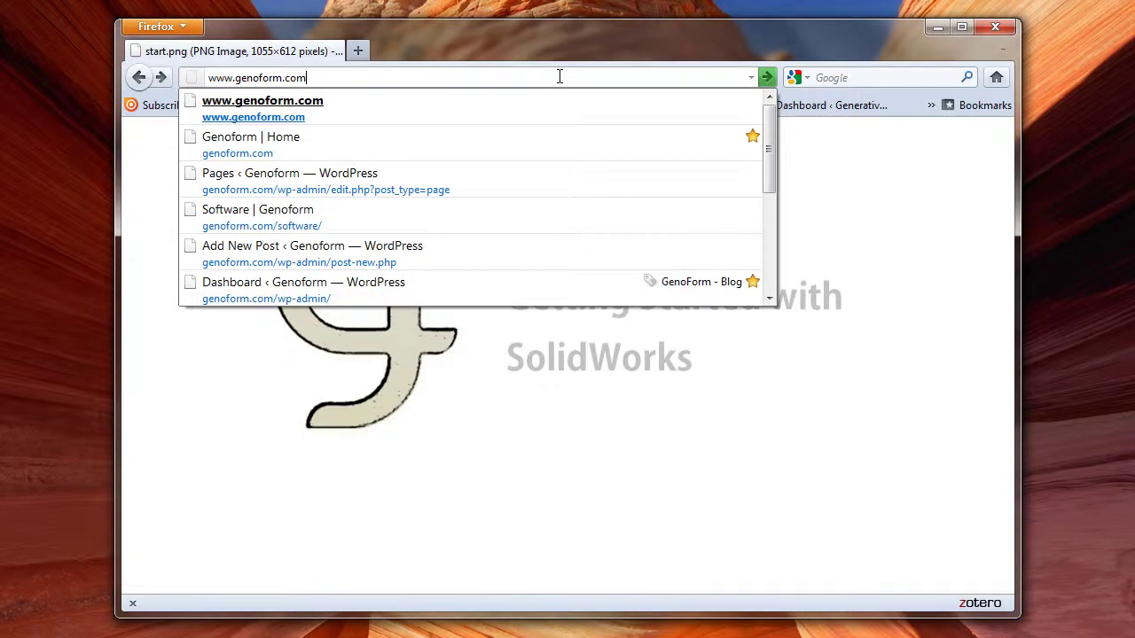
pyautogui.press('Return')
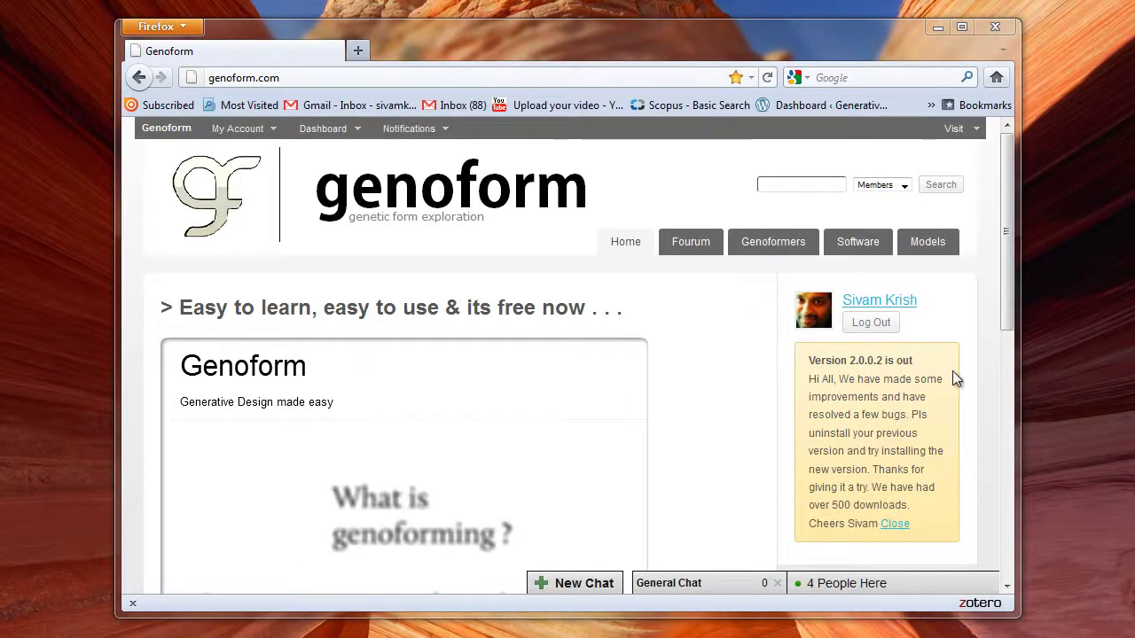
pyautogui.moveTo(853, 247)
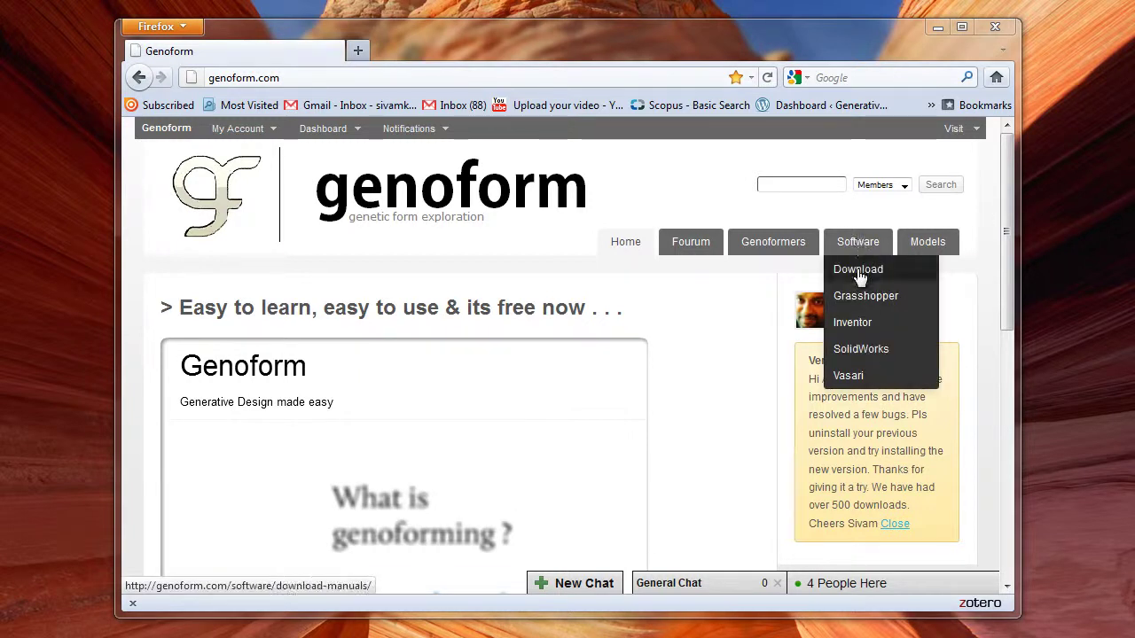
pyautogui.click(858, 273)
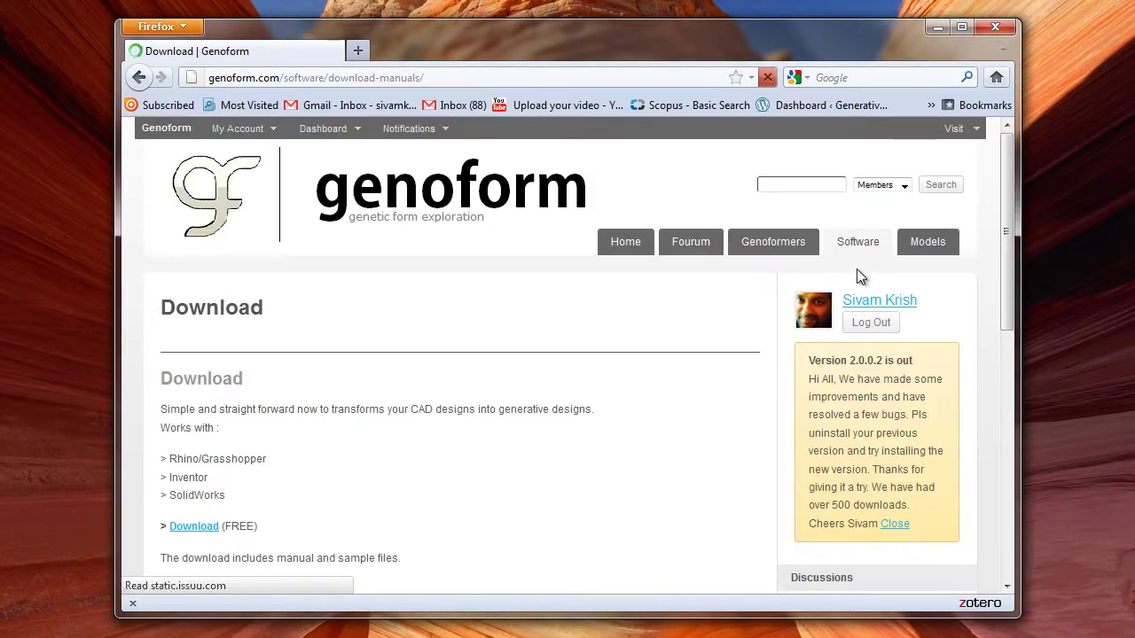
# Download the Genoform zip and open it in Windows Explorer.
pyautogui.click(194, 527)
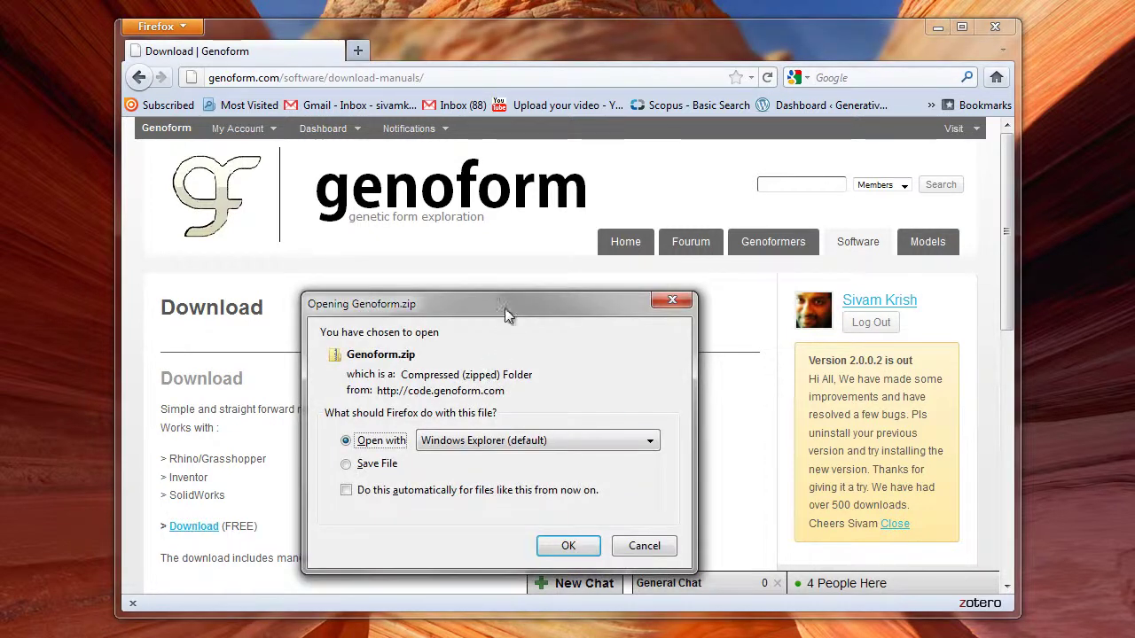
pyautogui.moveTo(506, 314); pyautogui.dragTo(535, 204)
pyautogui.click(597, 436)
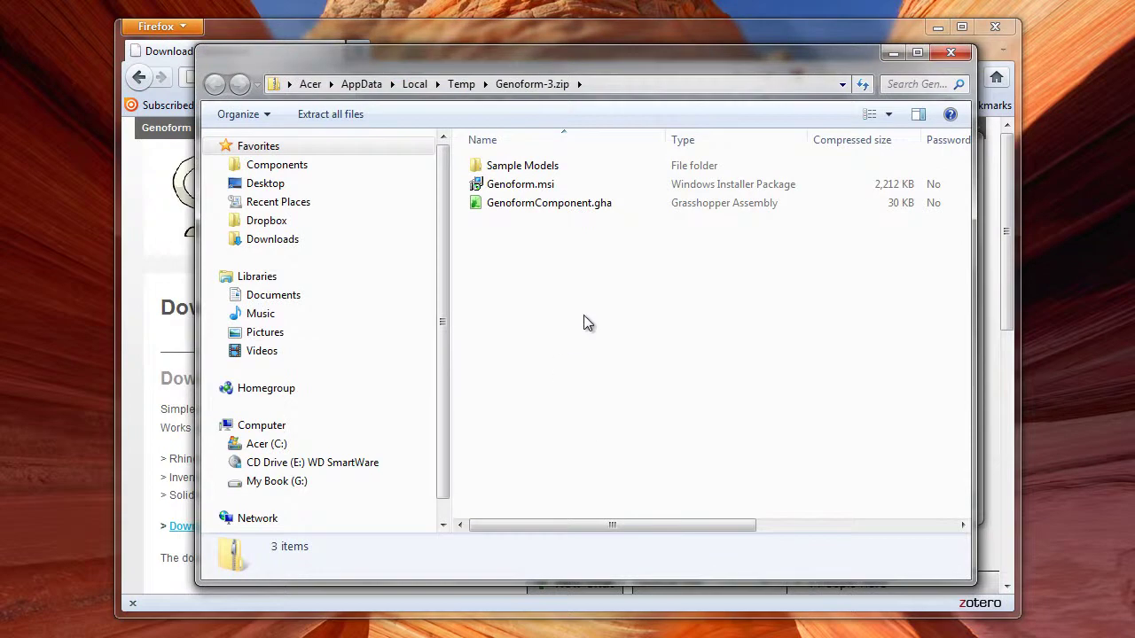
# Install Genoform from Genoform.msi into the default folder, then put away Explorer and the download list.
pyautogui.click(532, 188)
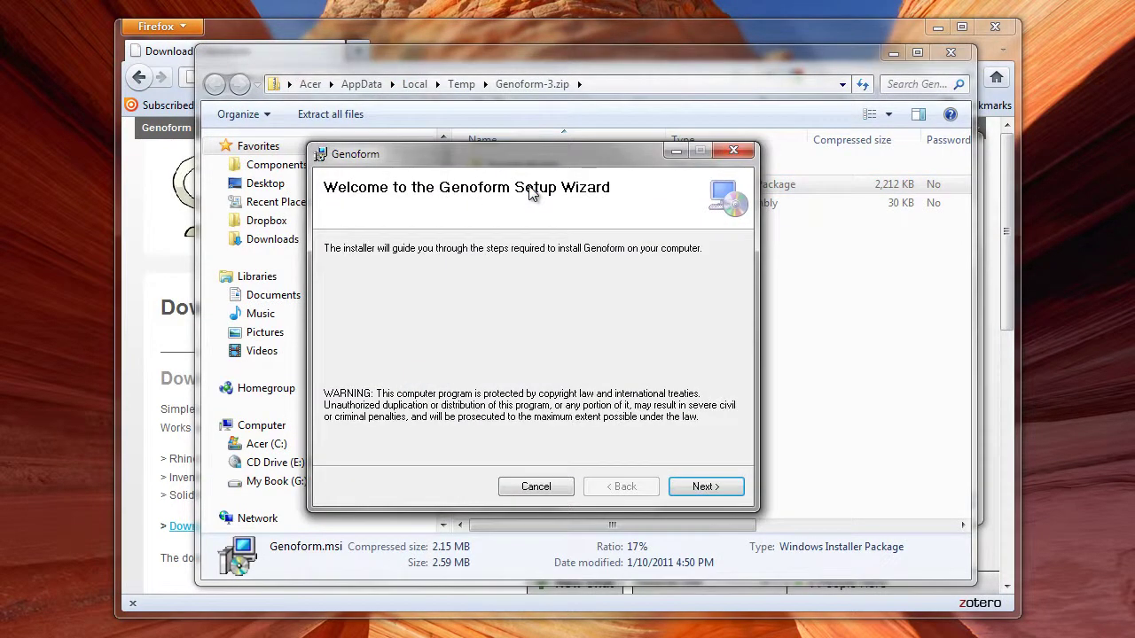
pyautogui.moveTo(536, 156)
pyautogui.mouseDown()
pyautogui.moveTo(522, 200)
pyautogui.moveTo(522, 159)
pyautogui.mouseUp()
pyautogui.click(687, 492)
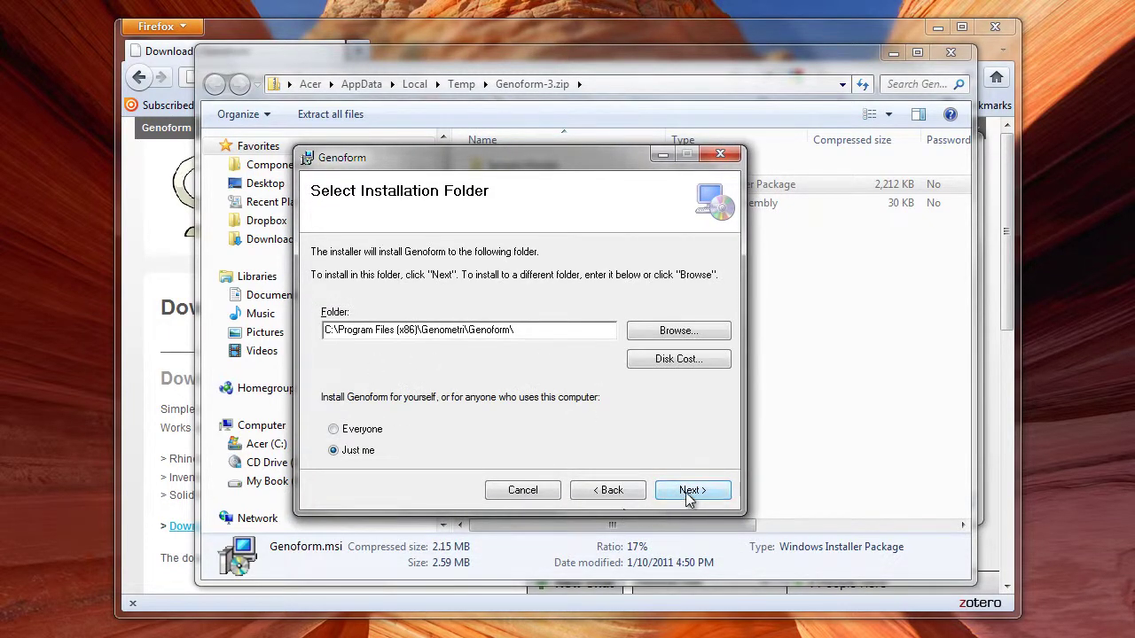
pyautogui.click(687, 493)
pyautogui.click(685, 490)
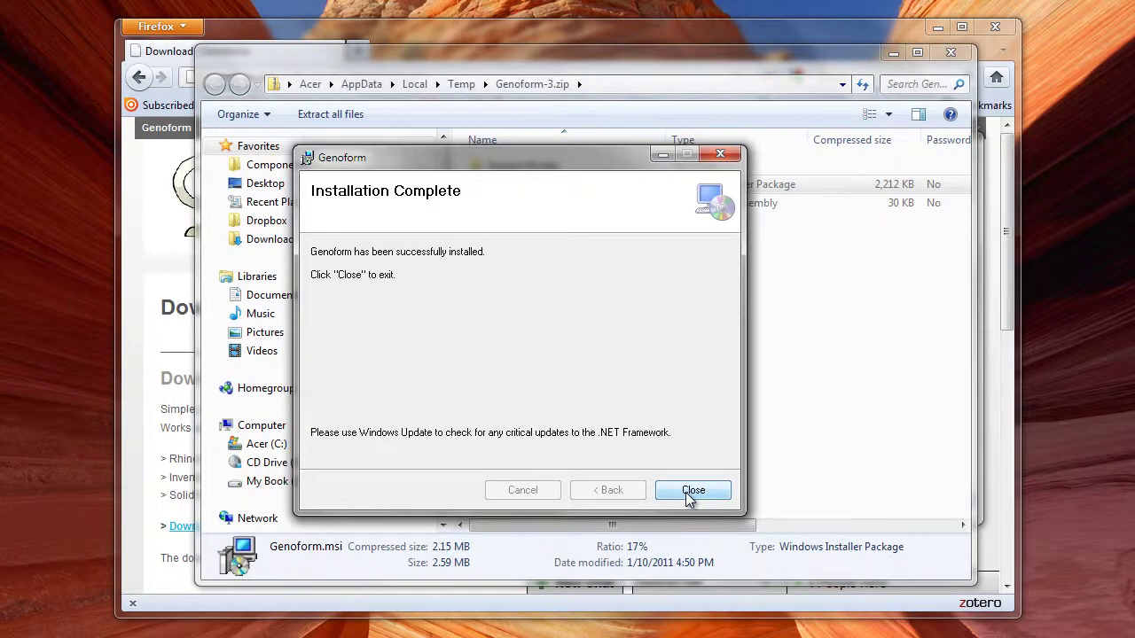
pyautogui.click(692, 490)
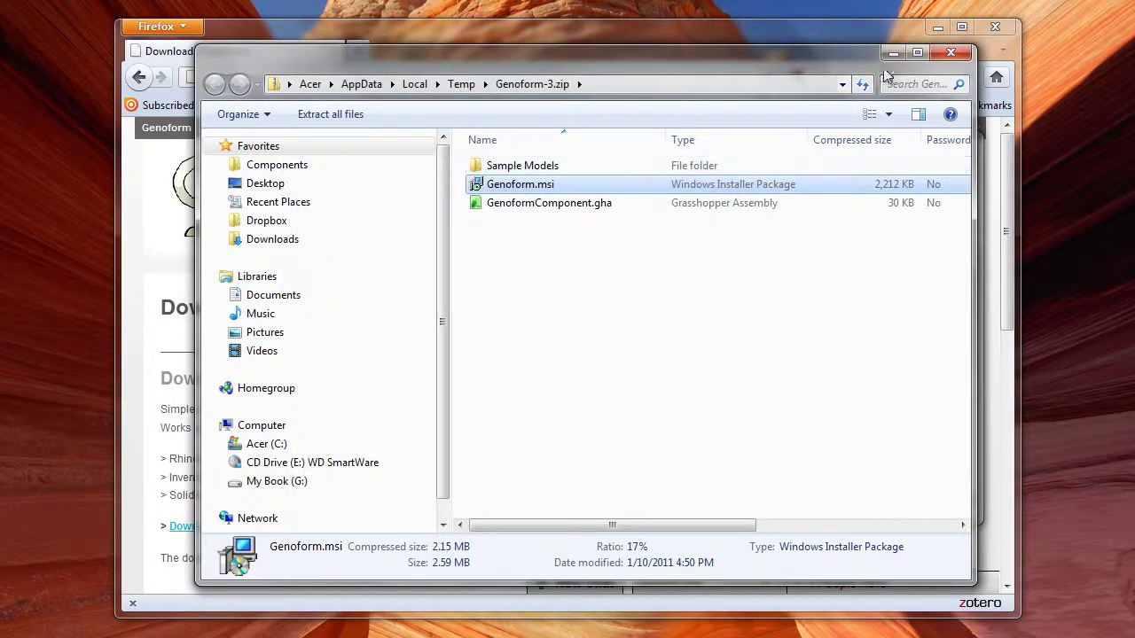
pyautogui.click(891, 55)
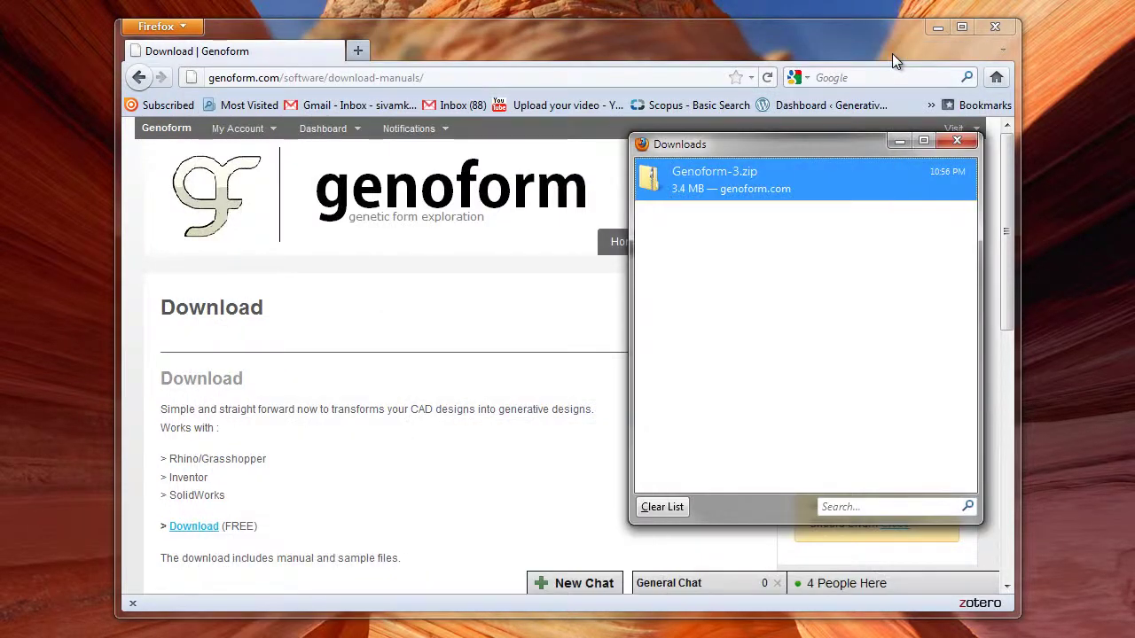
pyautogui.click(969, 146)
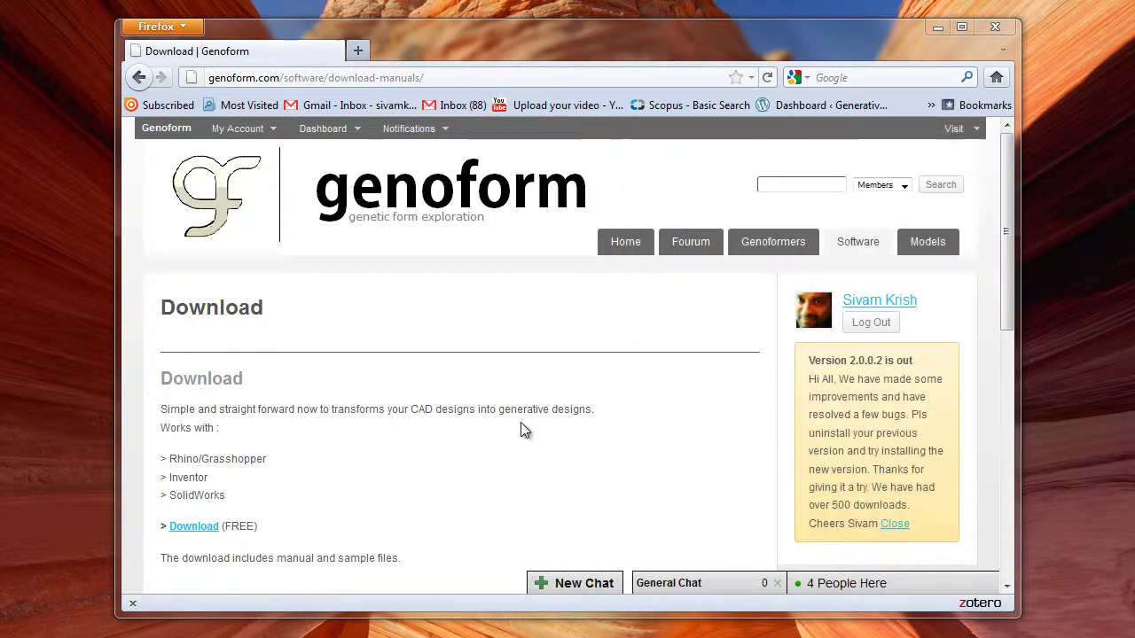
# Bring SolidWorks forward, minimize Firefox, and create a new blank Part document.
pyautogui.moveTo(5, 634); pyautogui.dragTo(130, 60)
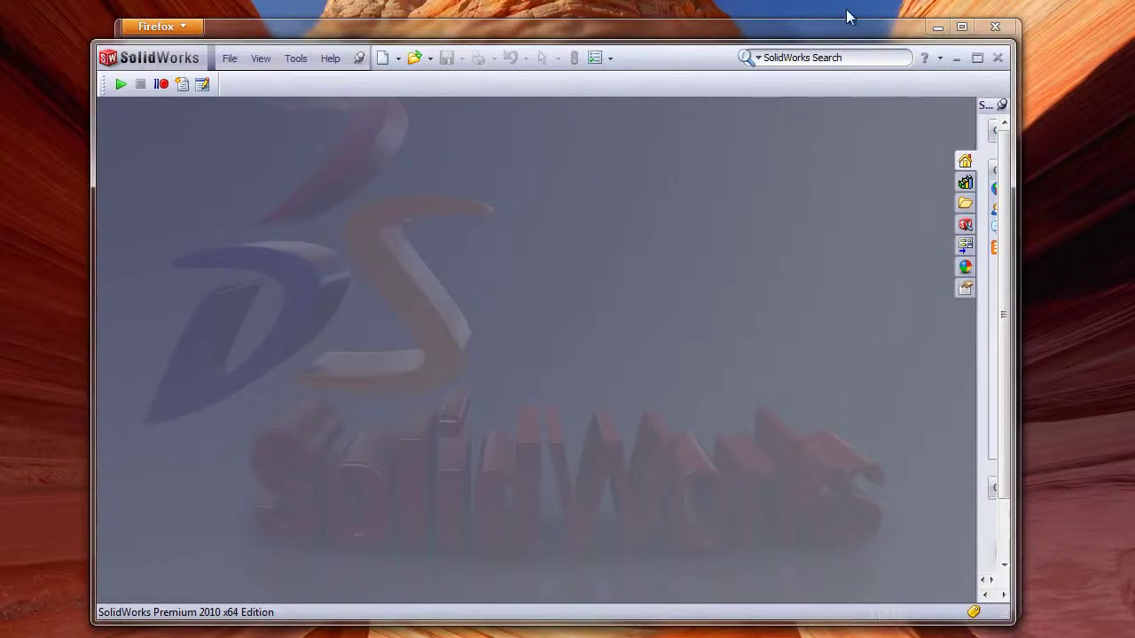
pyautogui.click(937, 28)
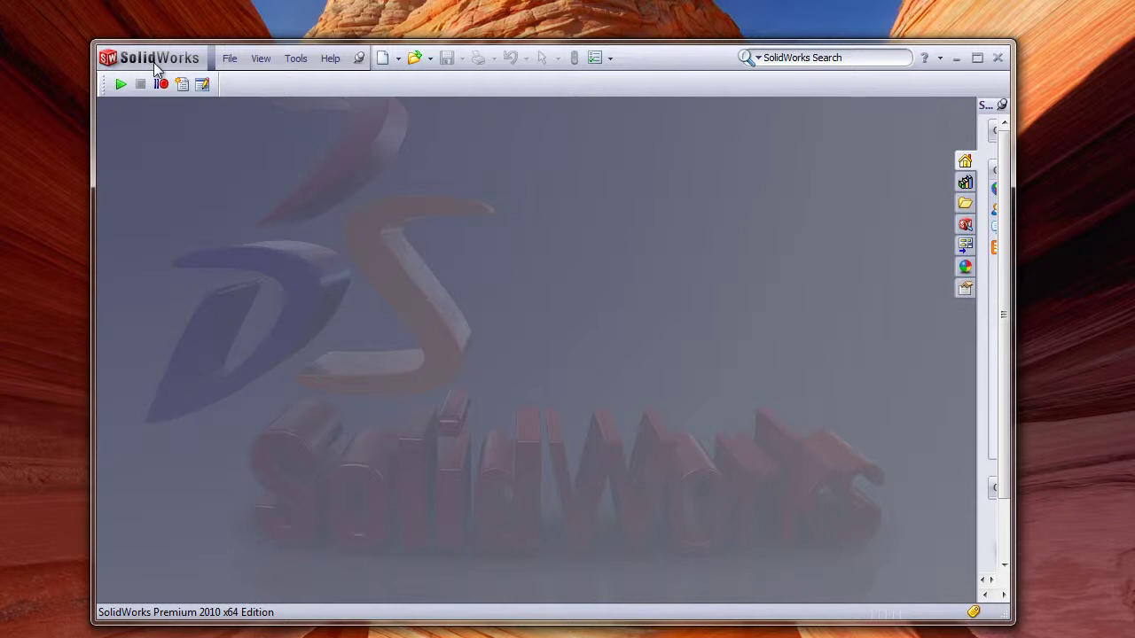
pyautogui.moveTo(153, 69); pyautogui.dragTo(134, 58)
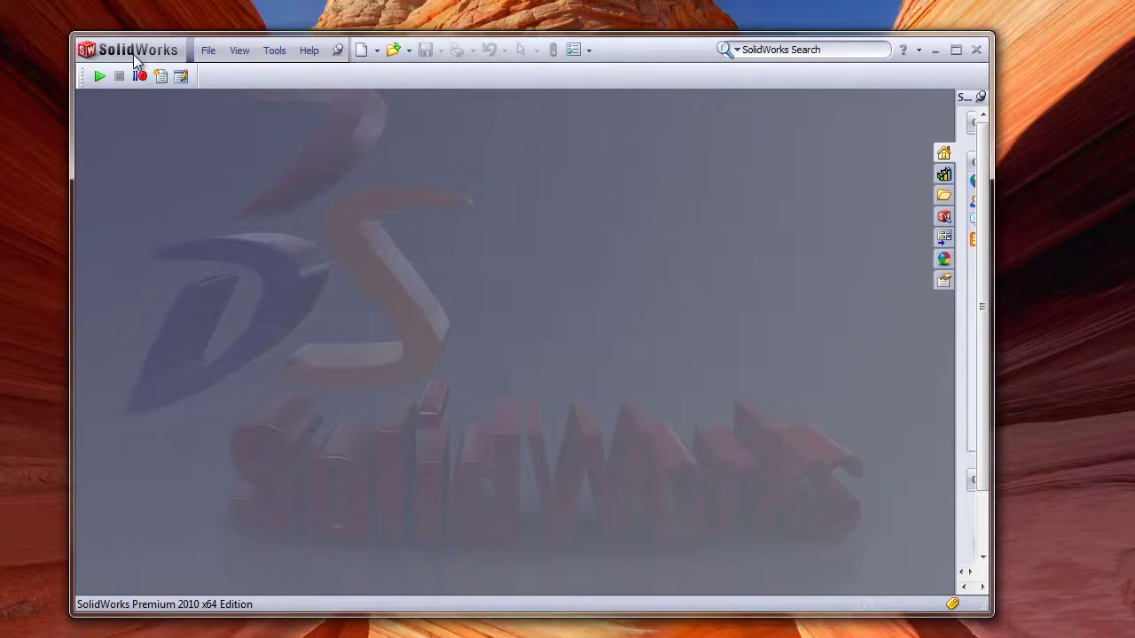
pyautogui.click(211, 51)
pyautogui.click(232, 75)
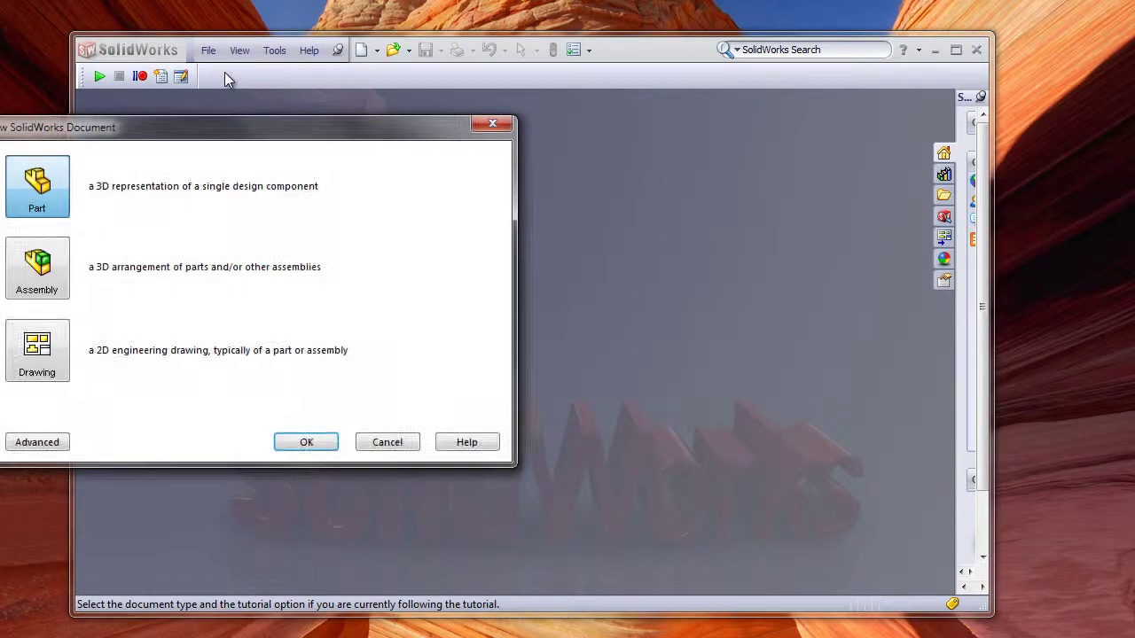
pyautogui.click(301, 443)
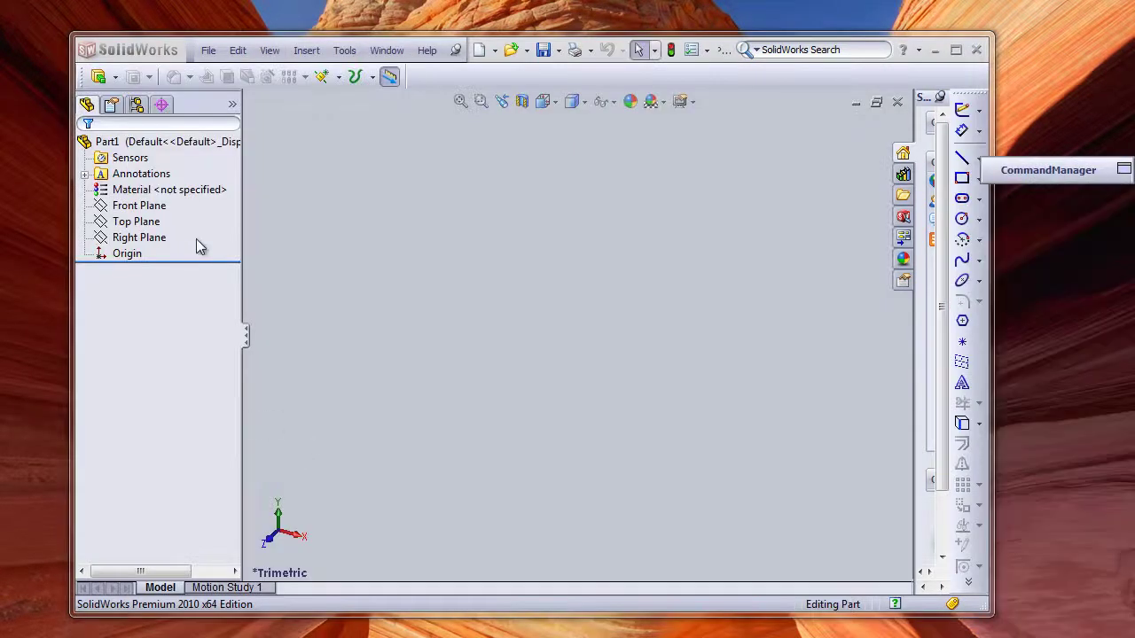
# Start a sketch on the Front Plane with the Centerline tool selected.
pyautogui.click(151, 205)
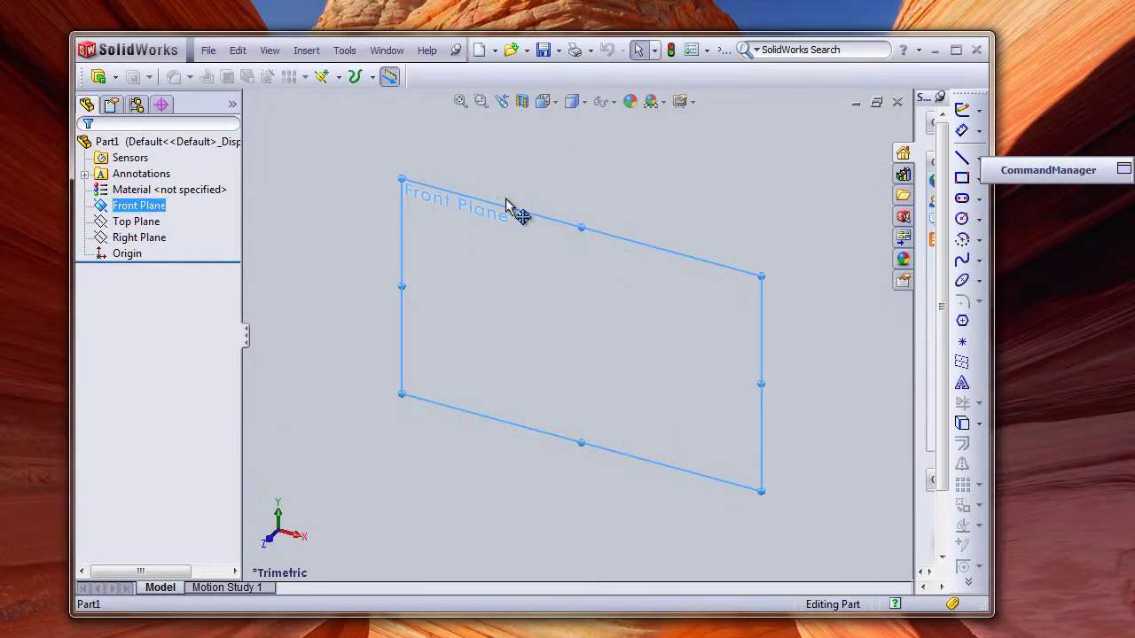
pyautogui.click(963, 111)
pyautogui.moveTo(979, 164)
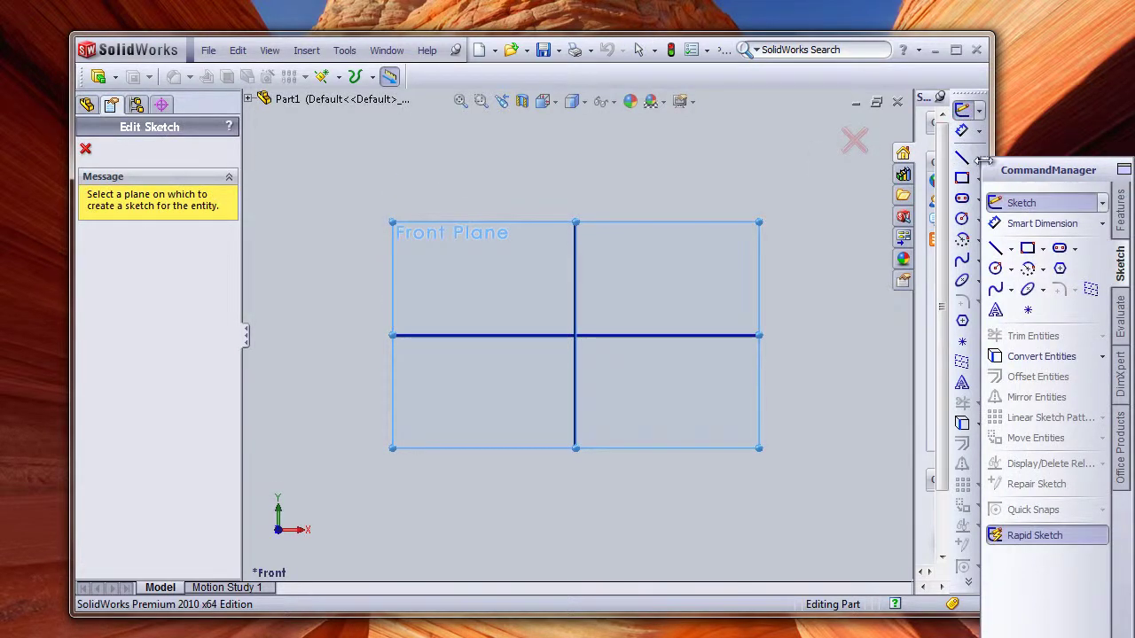
pyautogui.moveTo(1020, 175); pyautogui.dragTo(65, 256)
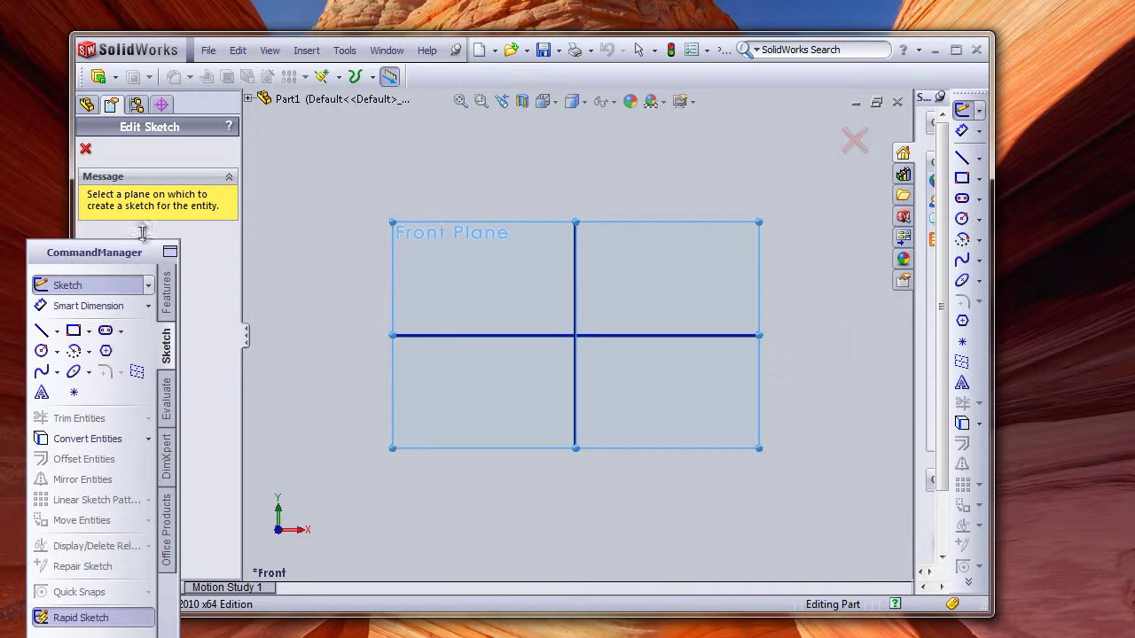
pyautogui.click(979, 158)
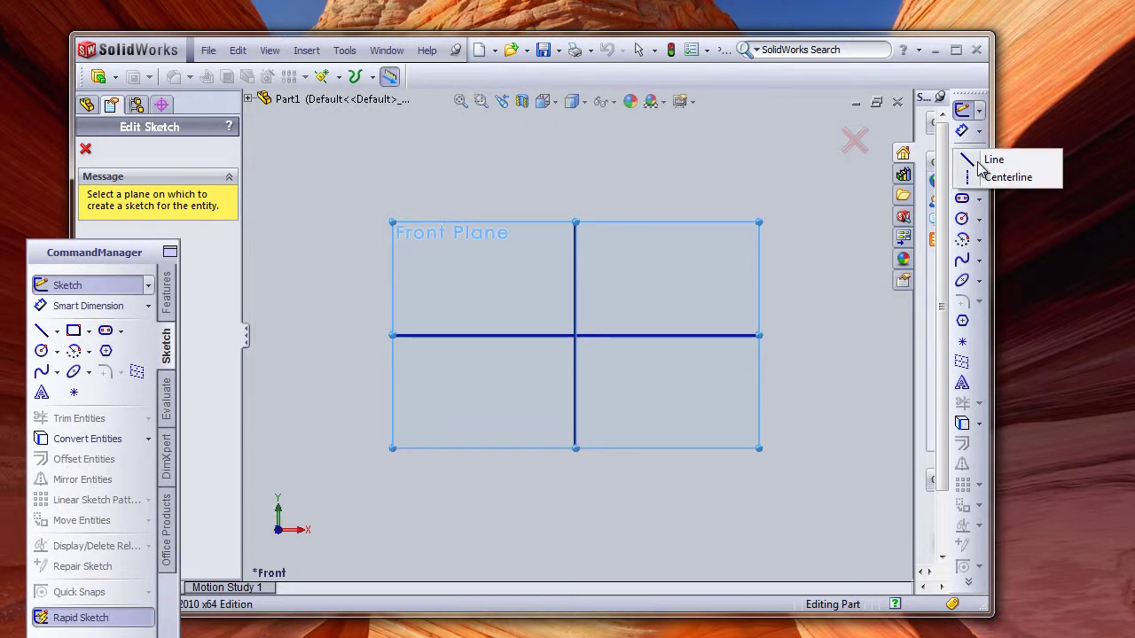
pyautogui.click(993, 177)
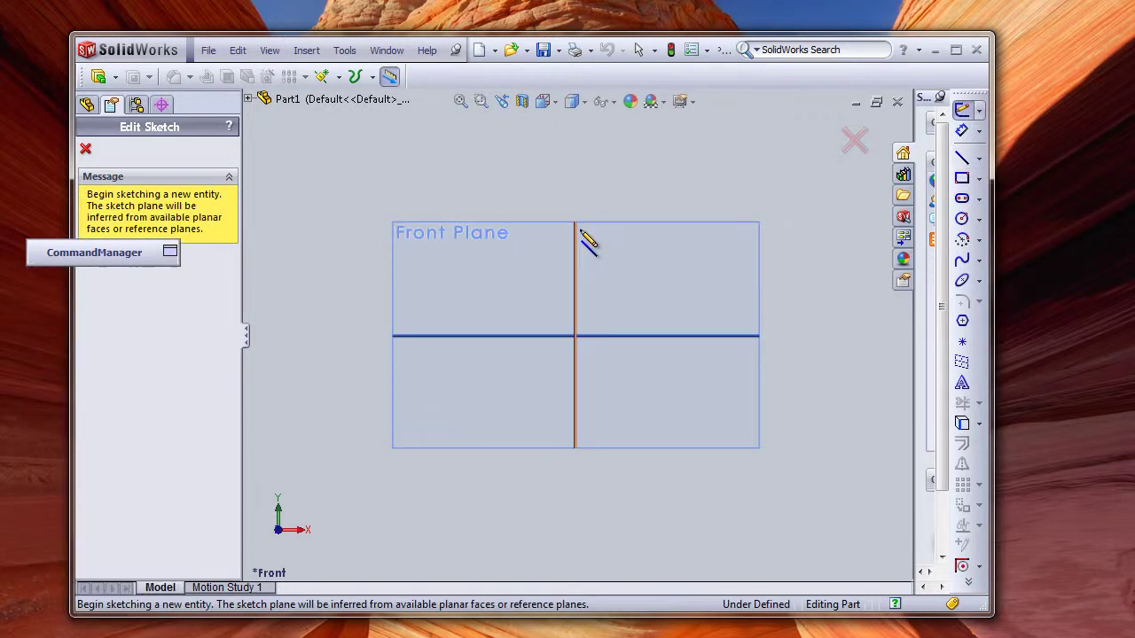
# Draw a vertical centerline from the top down to below the origin.
pyautogui.click(575, 232)
pyautogui.click(576, 233)
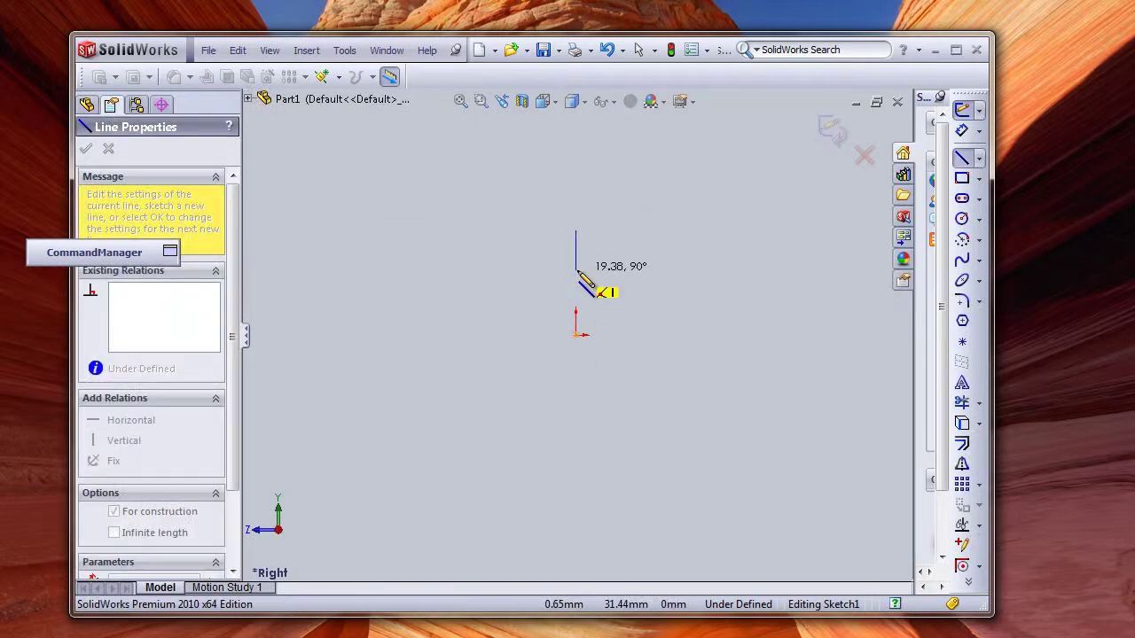
pyautogui.click(575, 441)
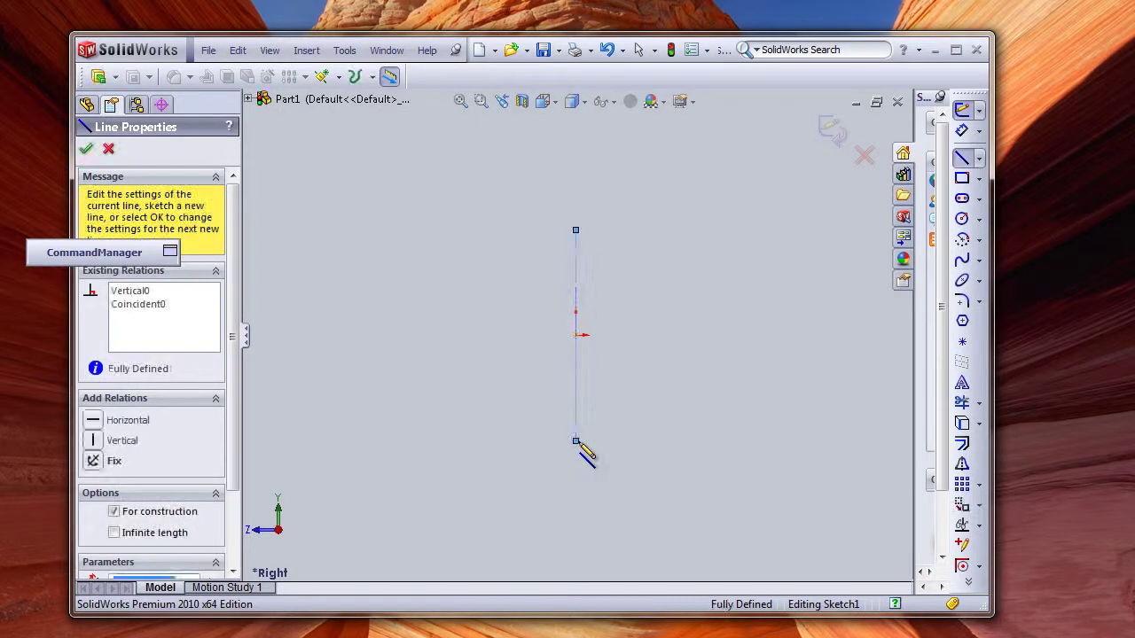
# Draw an S-shaped spline through four points left of the centerline.
pyautogui.click(979, 260)
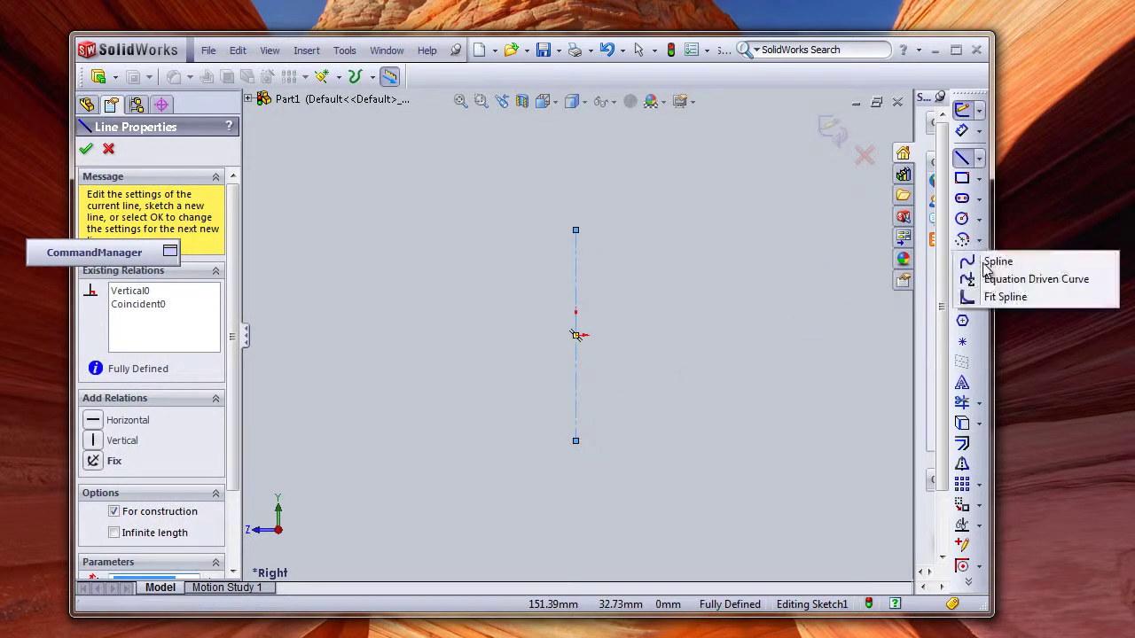
pyautogui.click(984, 263)
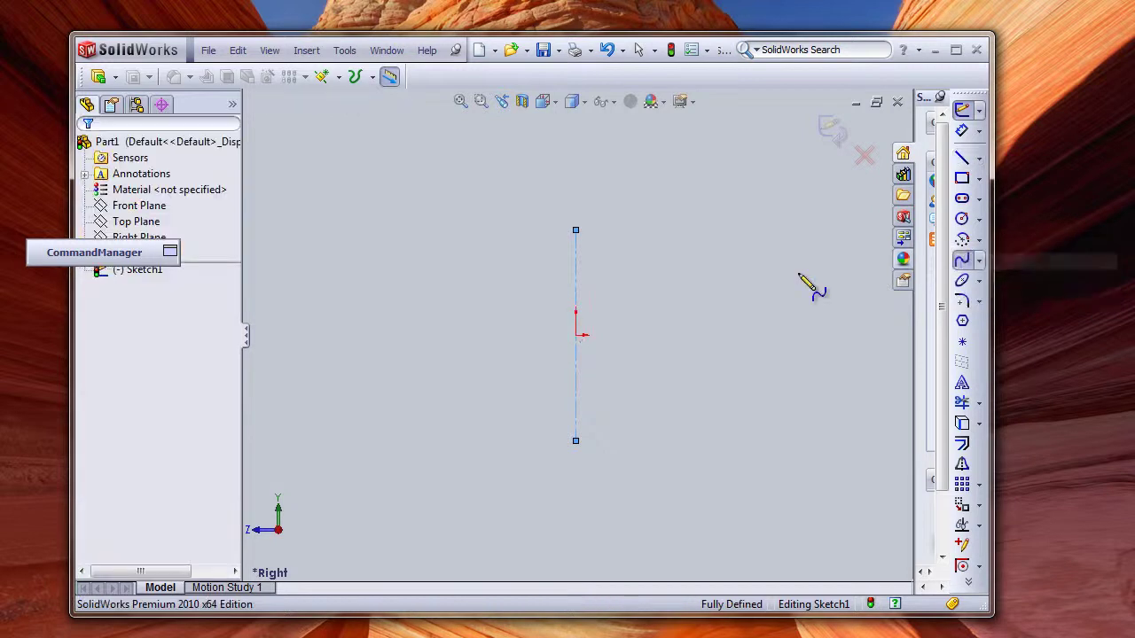
pyautogui.click(506, 232)
pyautogui.click(534, 269)
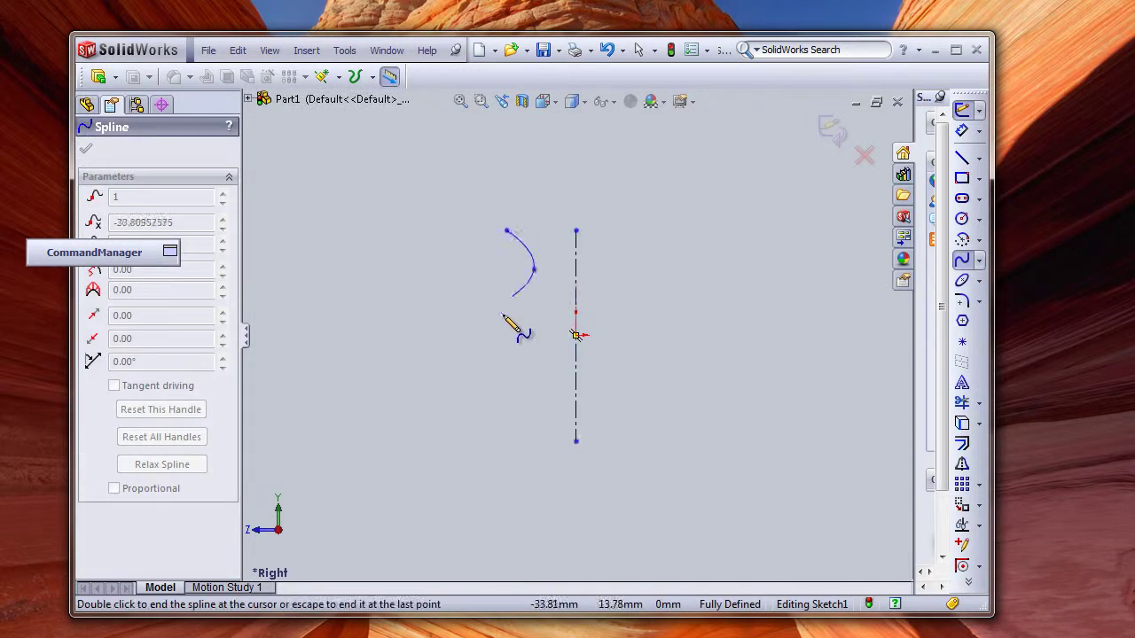
pyautogui.click(498, 322)
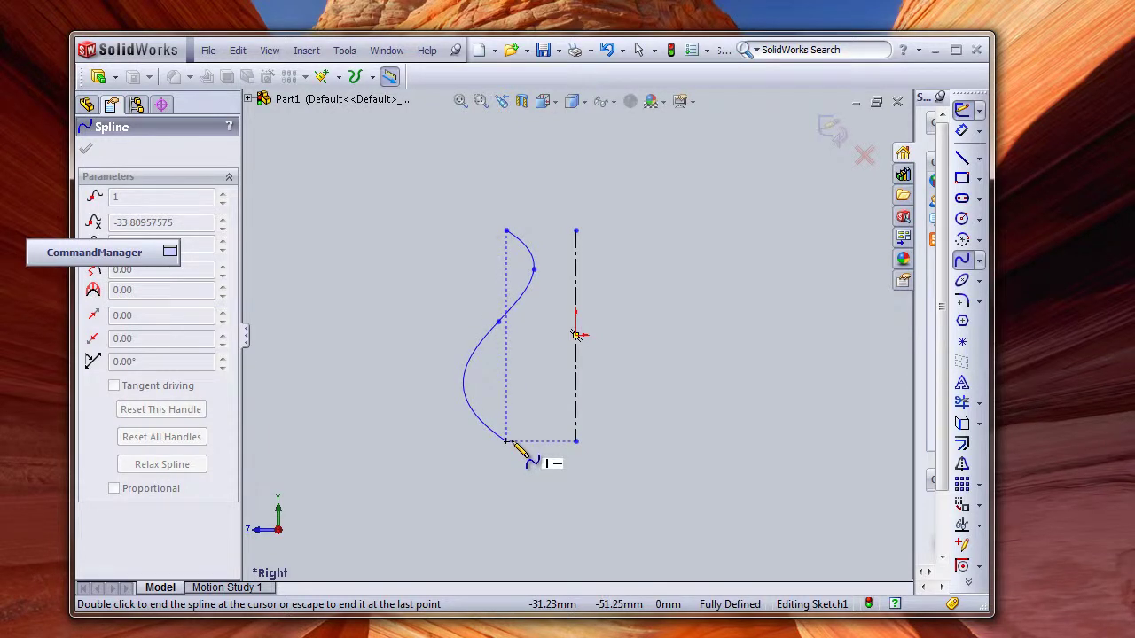
pyautogui.doubleClick(507, 441)
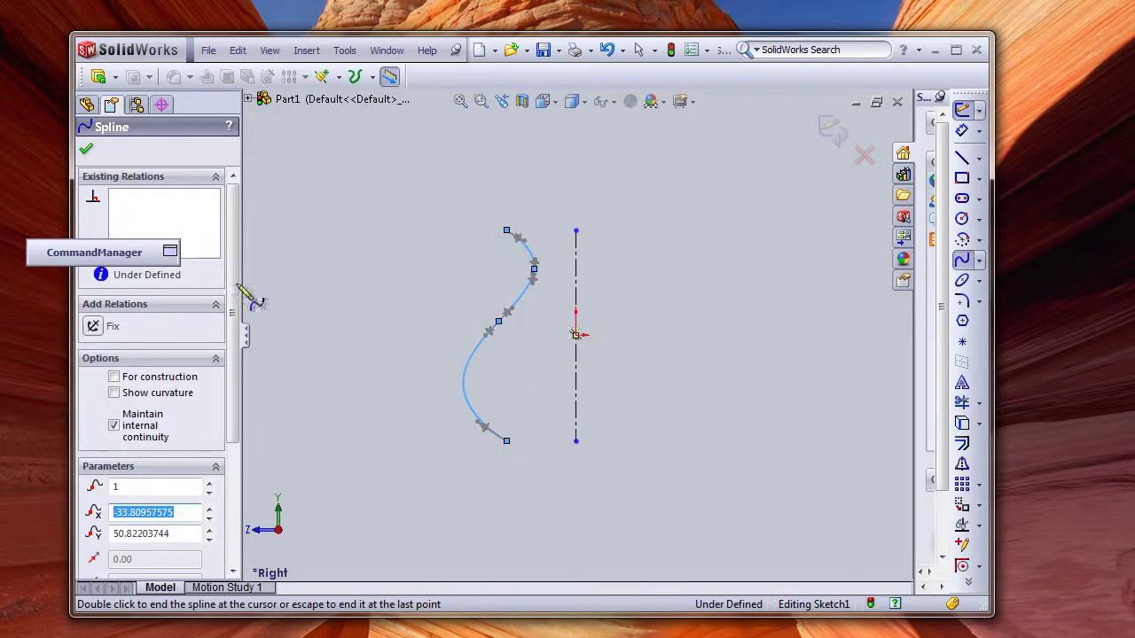
pyautogui.click(86, 149)
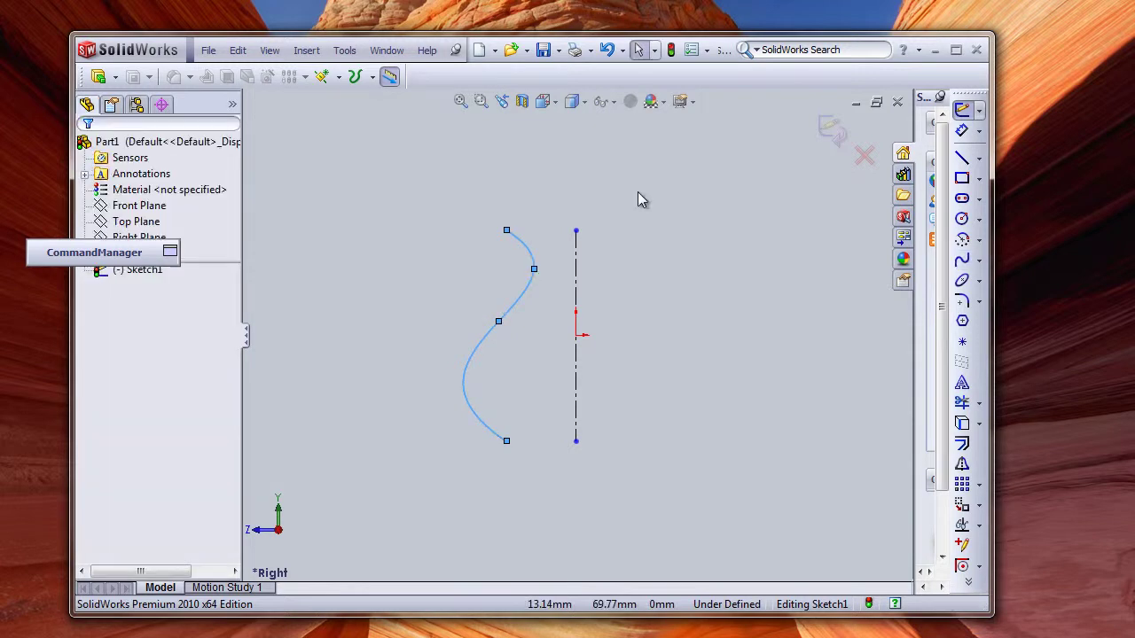
# Join the spline's bottom end to the centerline with a horizontal line.
pyautogui.click(961, 157)
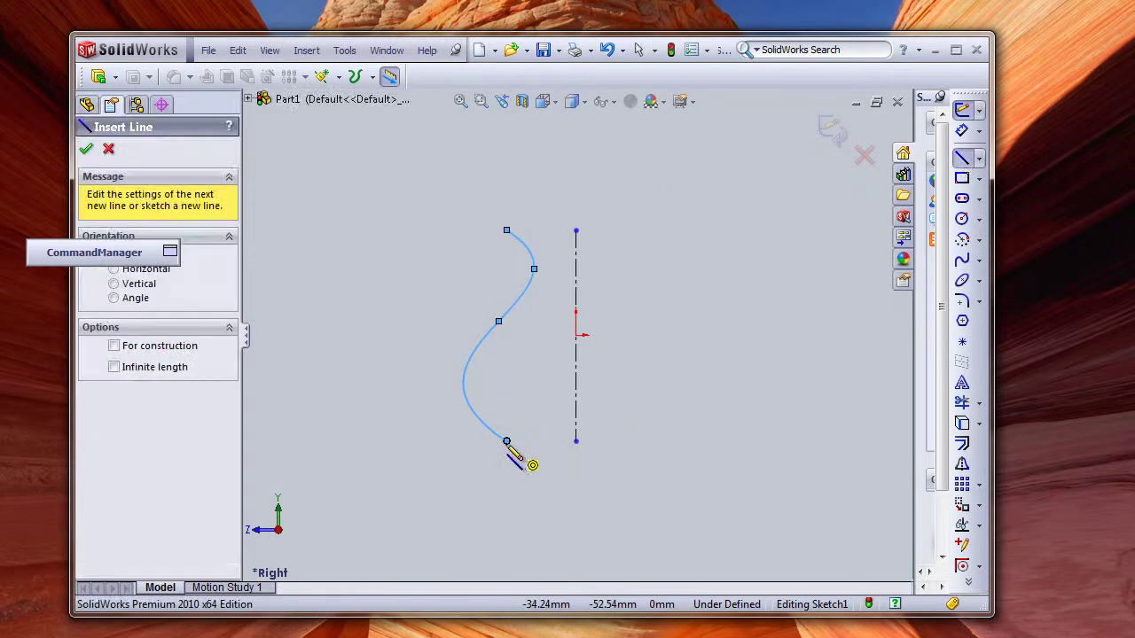
pyautogui.moveTo(506, 441); pyautogui.dragTo(575, 441)
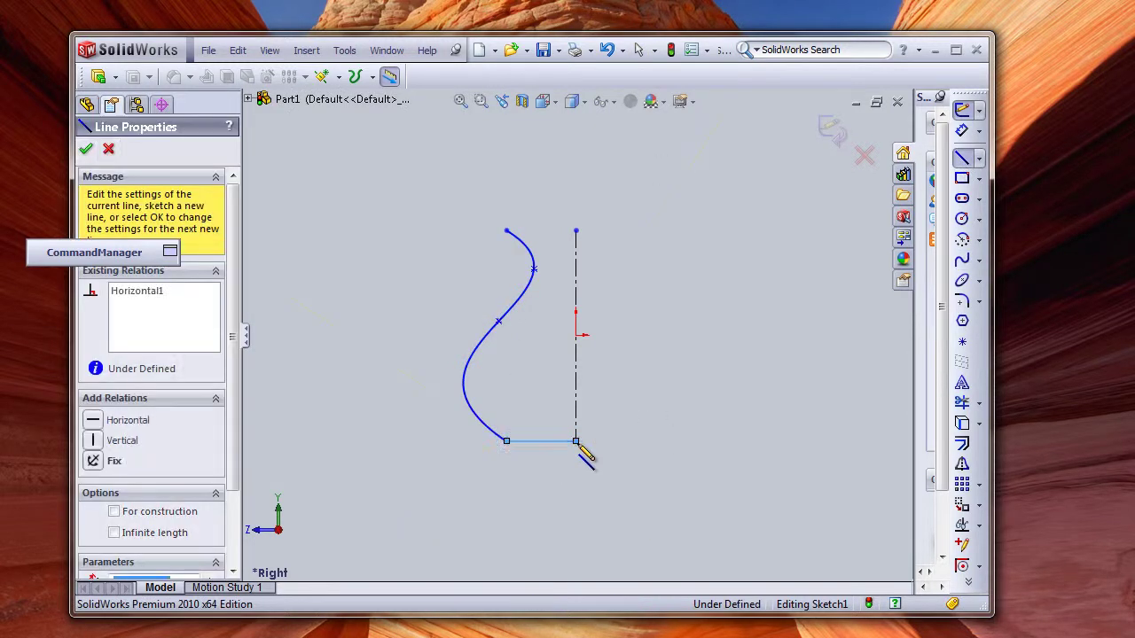
pyautogui.click(85, 151)
pyautogui.click(85, 150)
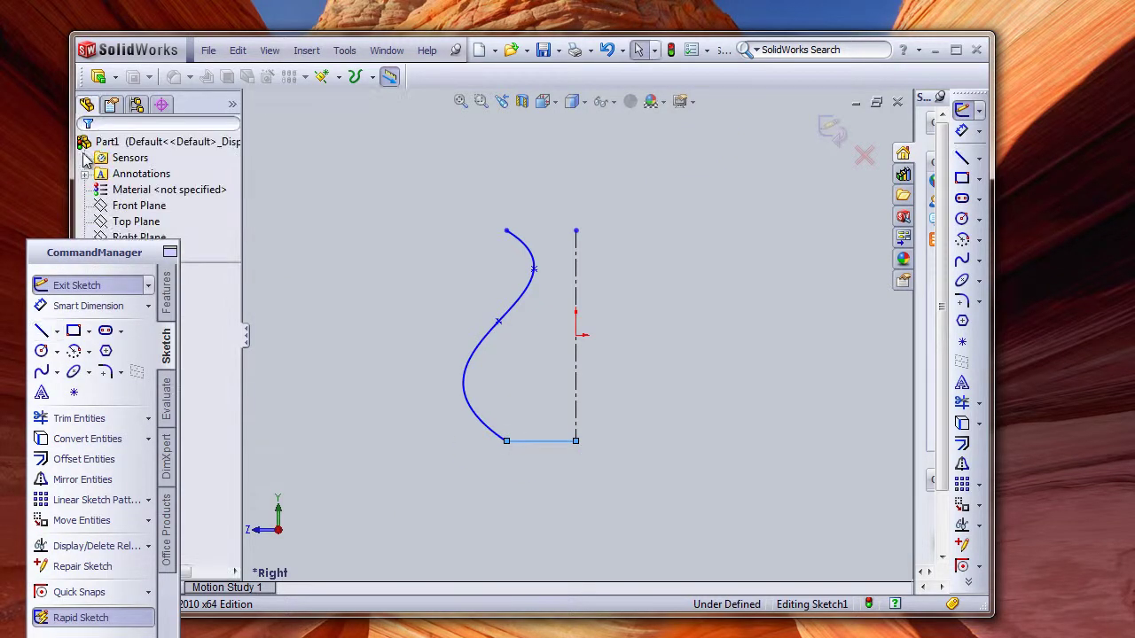
pyautogui.moveTo(104, 257); pyautogui.dragTo(848, 117)
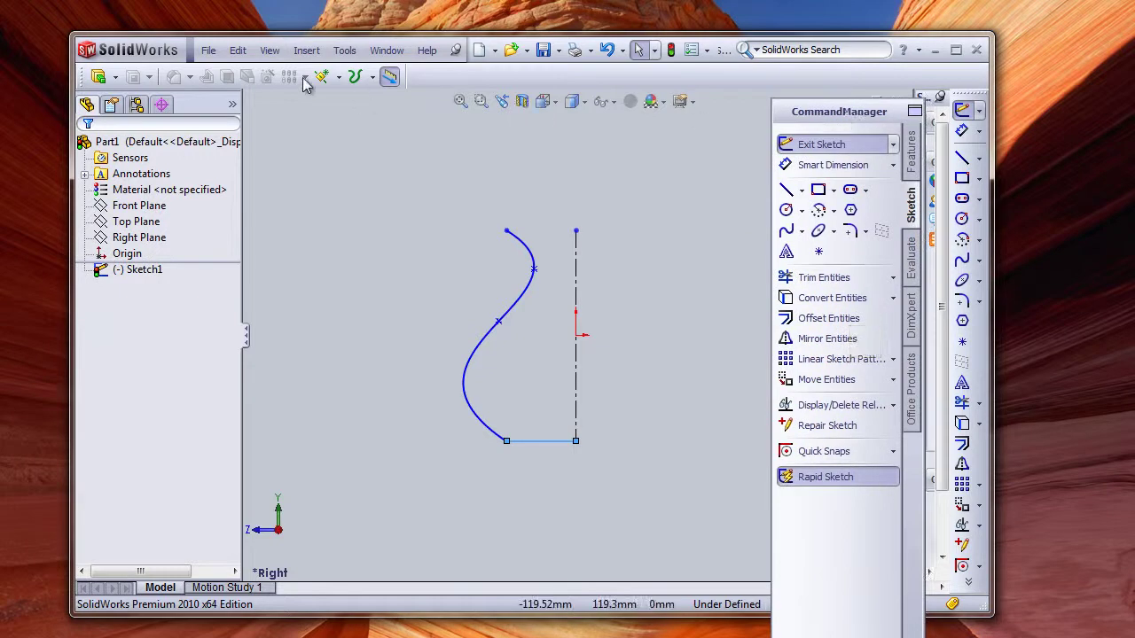
# Revolve the spline contour 360° about the centerline as a 1.00mm thin feature.
pyautogui.click(115, 77)
pyautogui.click(110, 121)
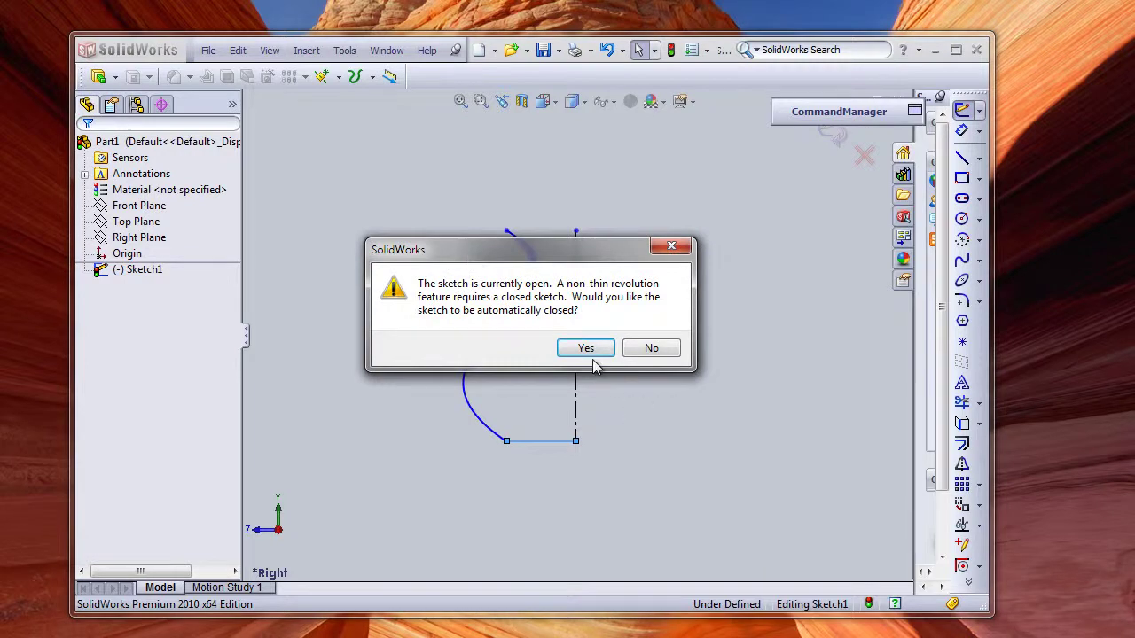
pyautogui.click(638, 355)
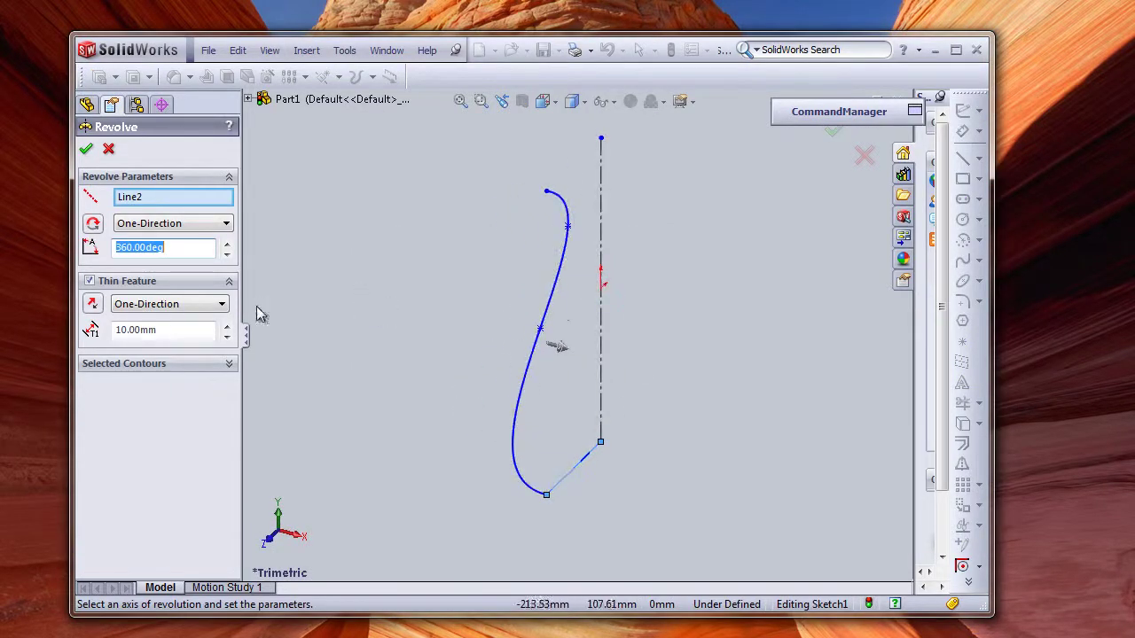
pyautogui.click(229, 365)
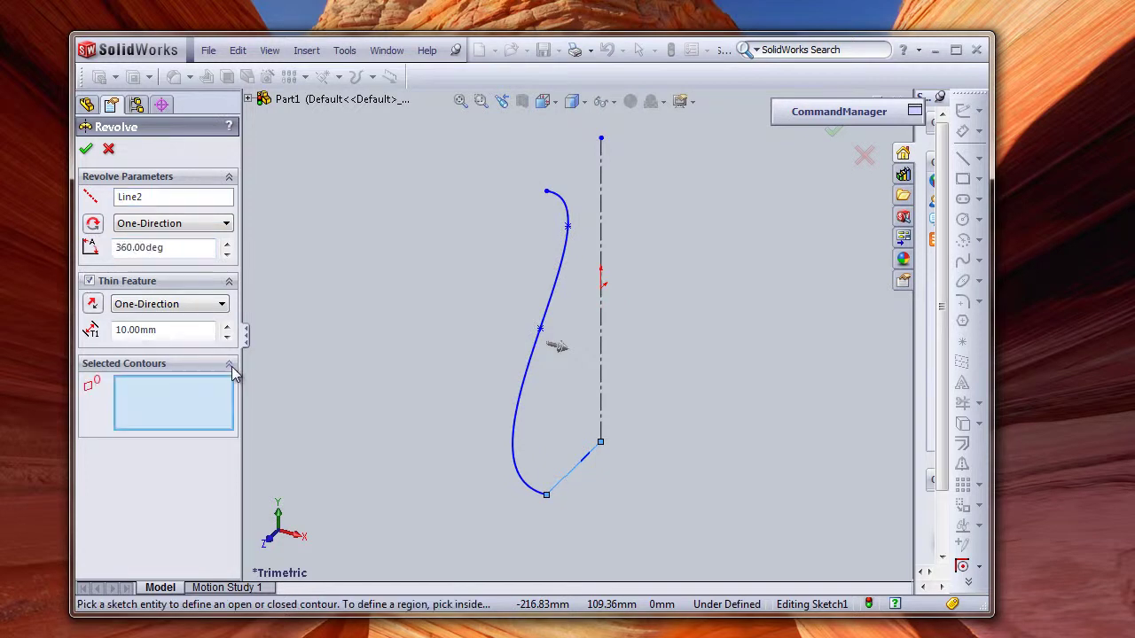
pyautogui.click(521, 406)
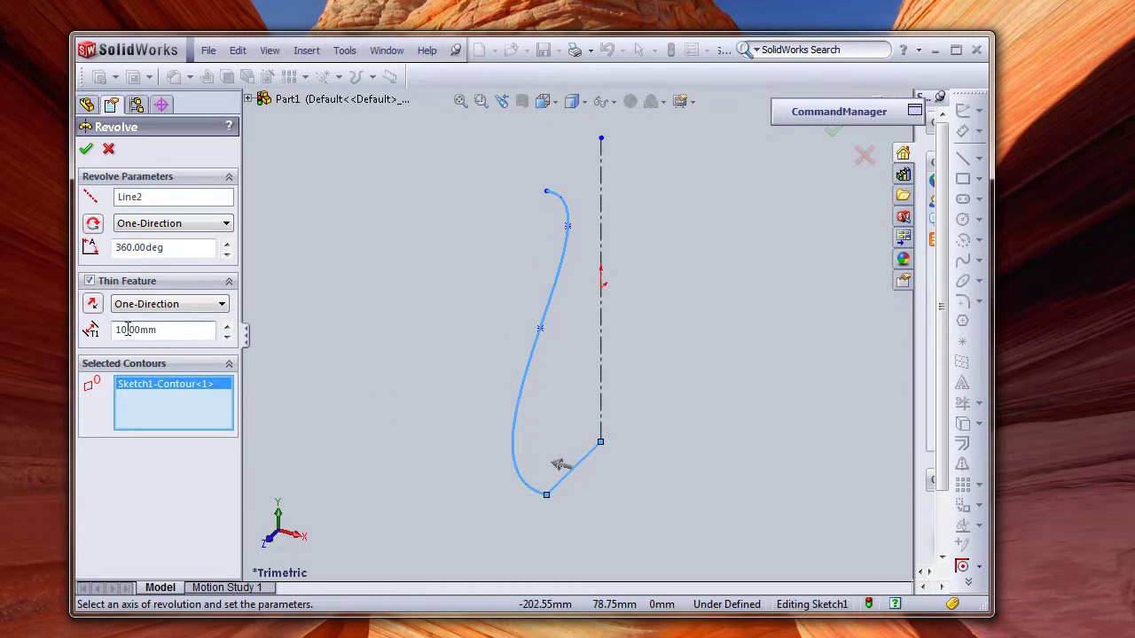
pyautogui.click(88, 151)
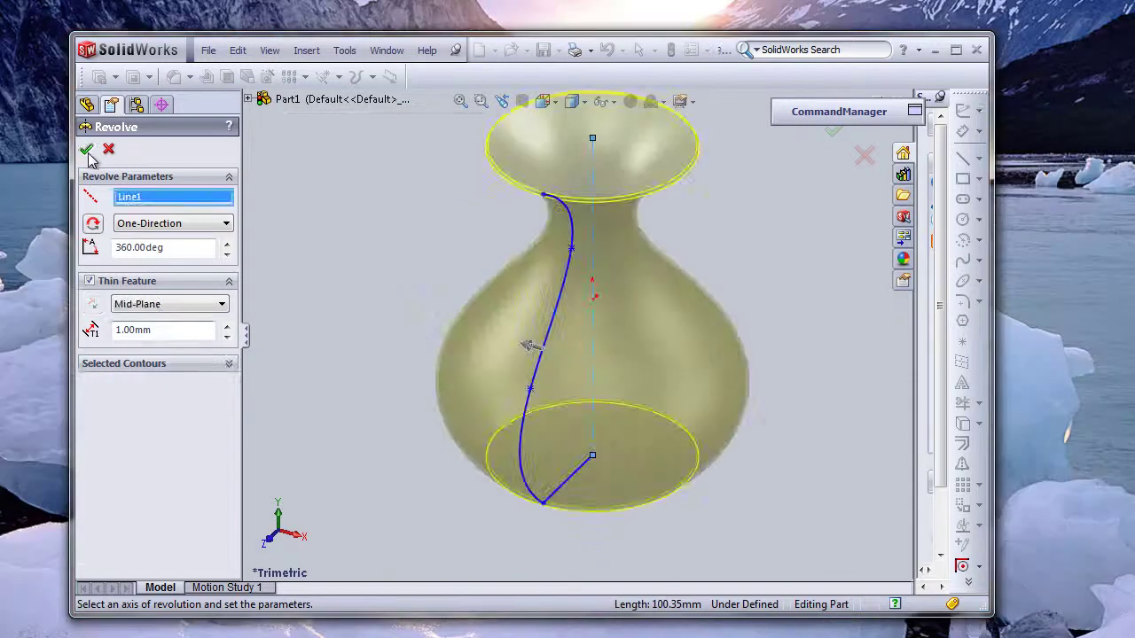
pyautogui.click(88, 151)
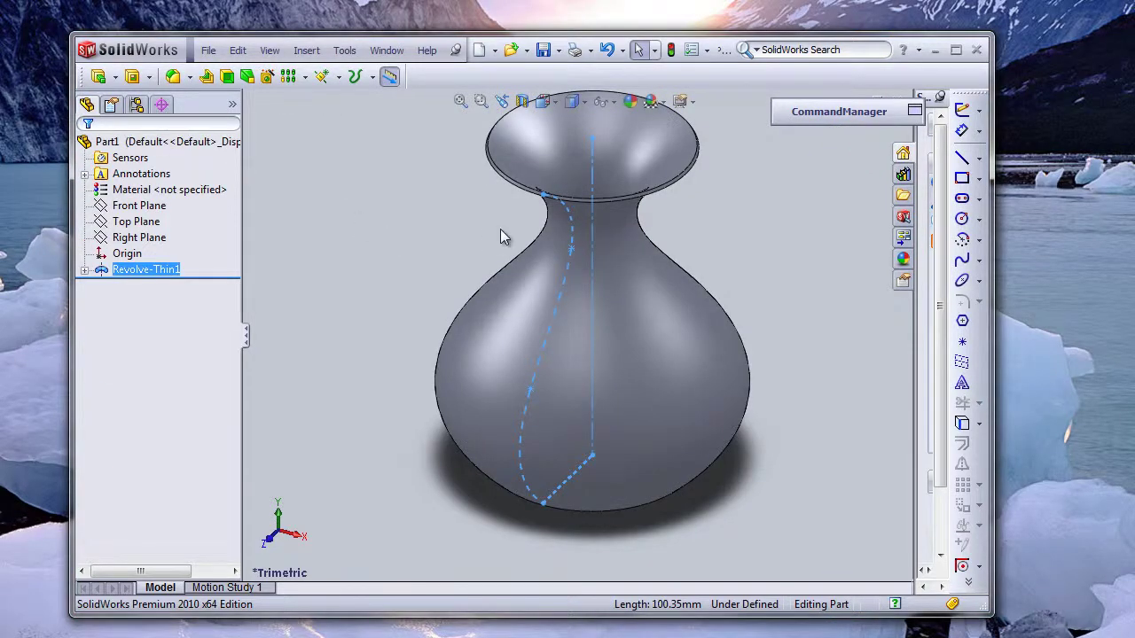
# Open the revolve's profile sketch, Sketch1, for editing.
pyautogui.click(85, 270)
pyautogui.click(147, 286)
pyautogui.click(135, 295)
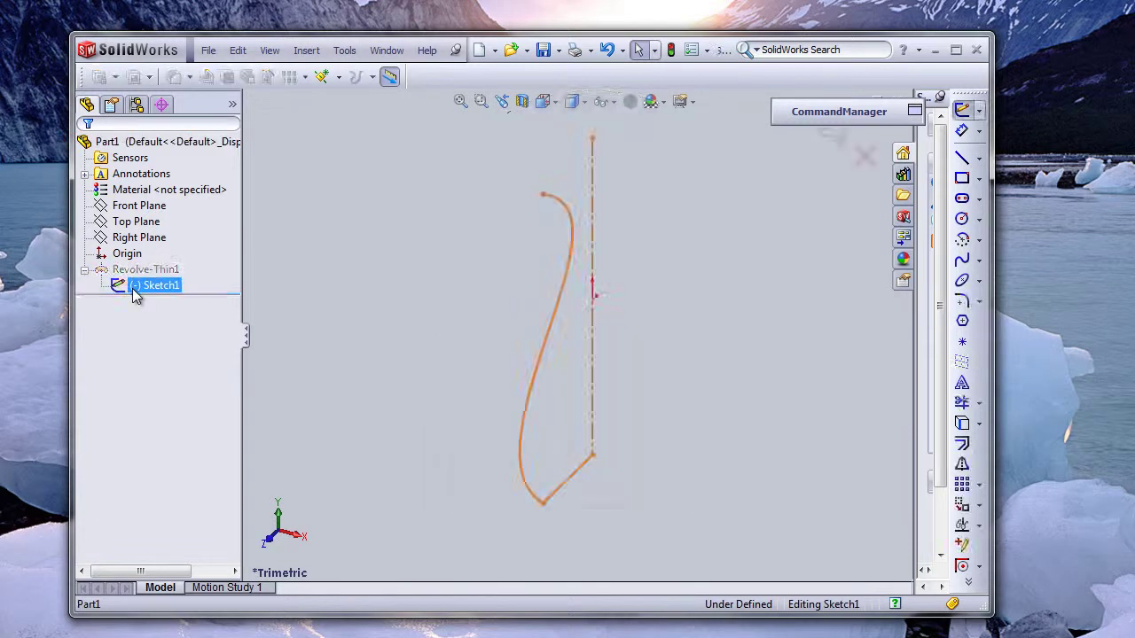
pyautogui.click(514, 223)
# Dimension the spline's top point and upper curve to the centerline: 28.64 and 24.55.
pyautogui.click(969, 131)
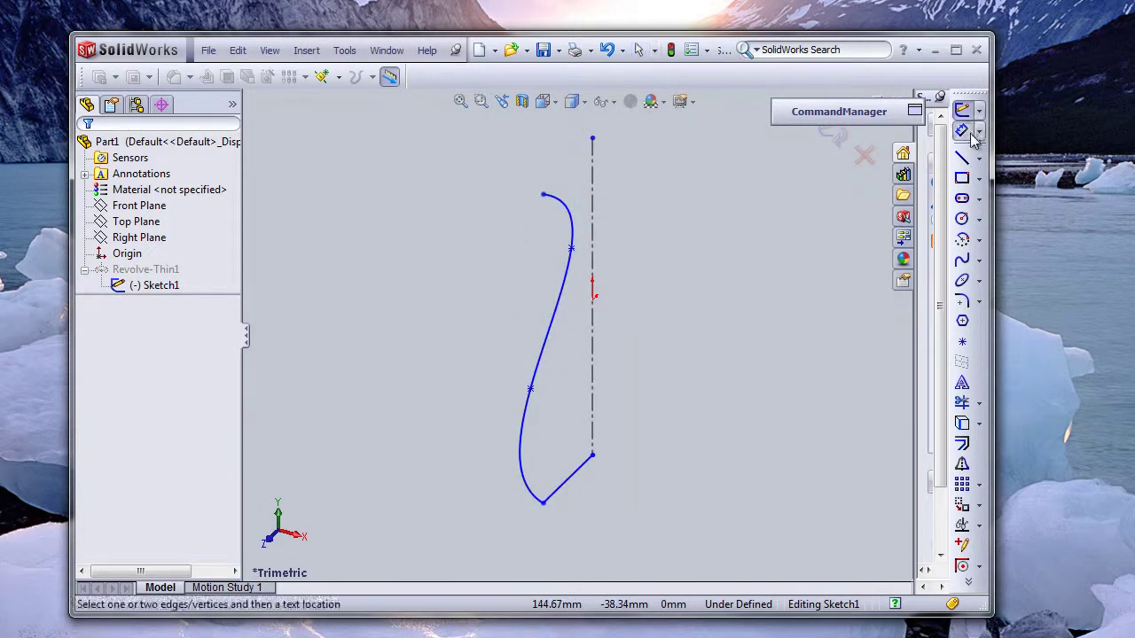
pyautogui.click(542, 195)
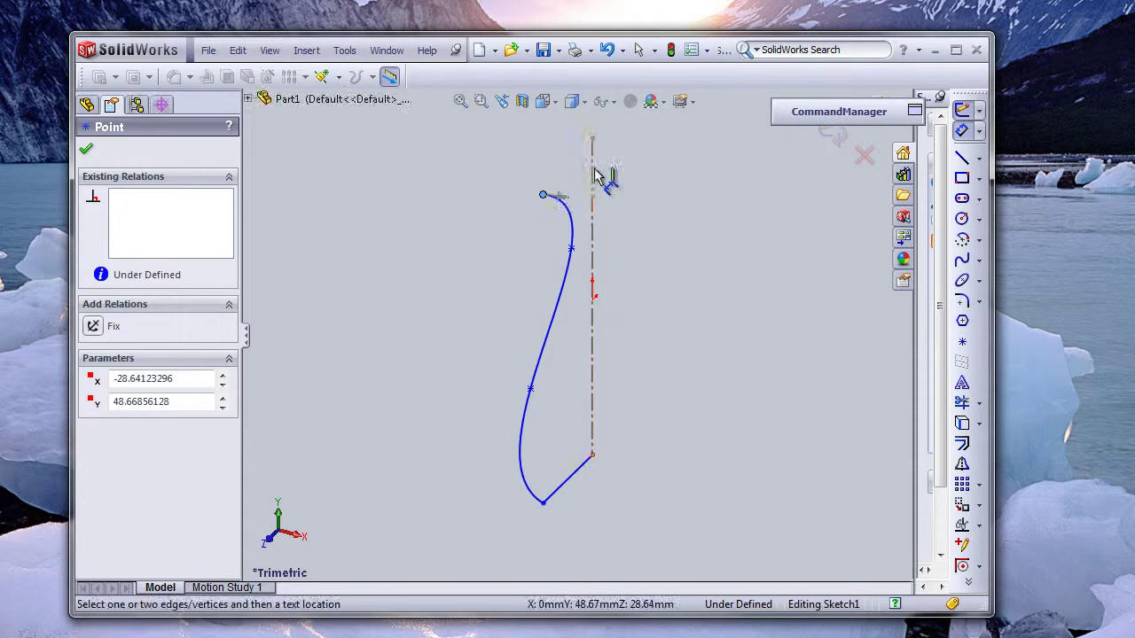
pyautogui.click(594, 176)
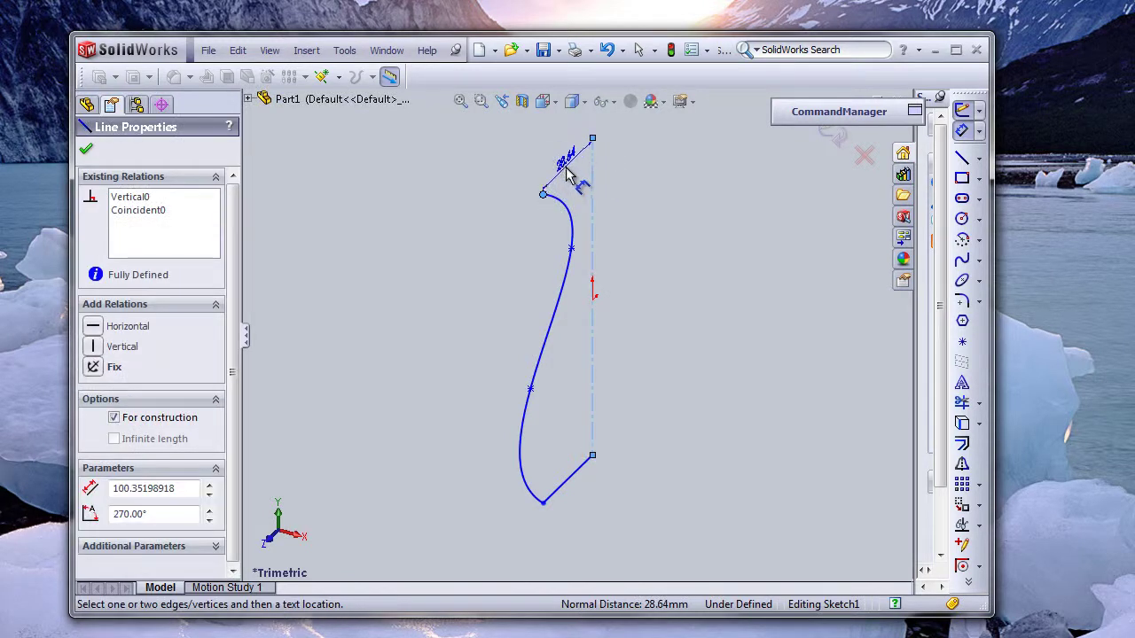
pyautogui.click(572, 177)
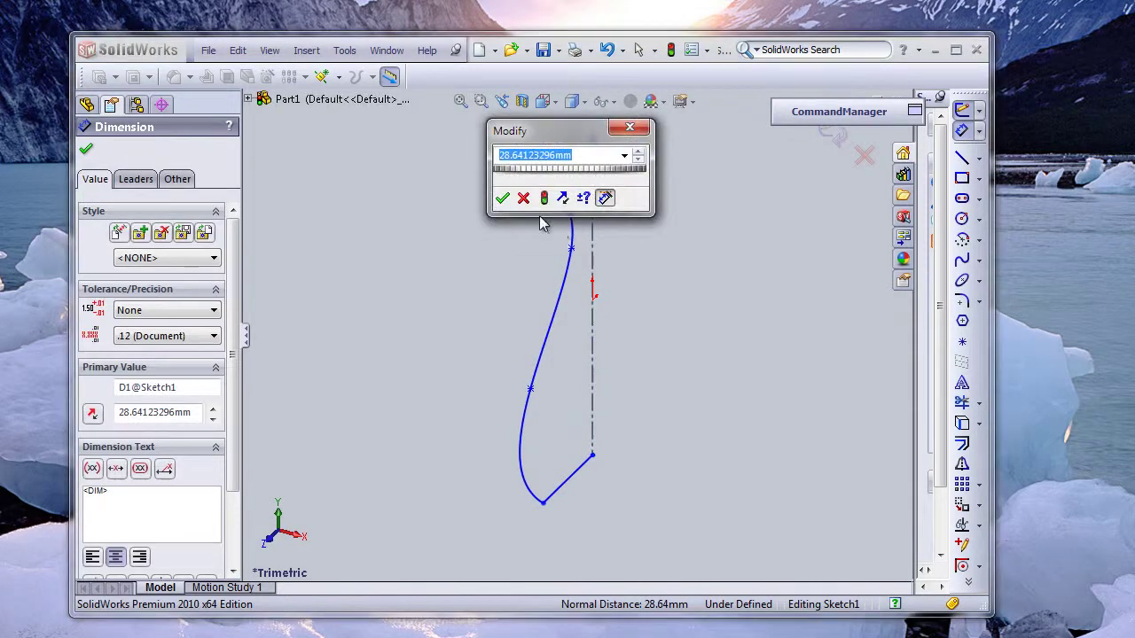
pyautogui.click(502, 198)
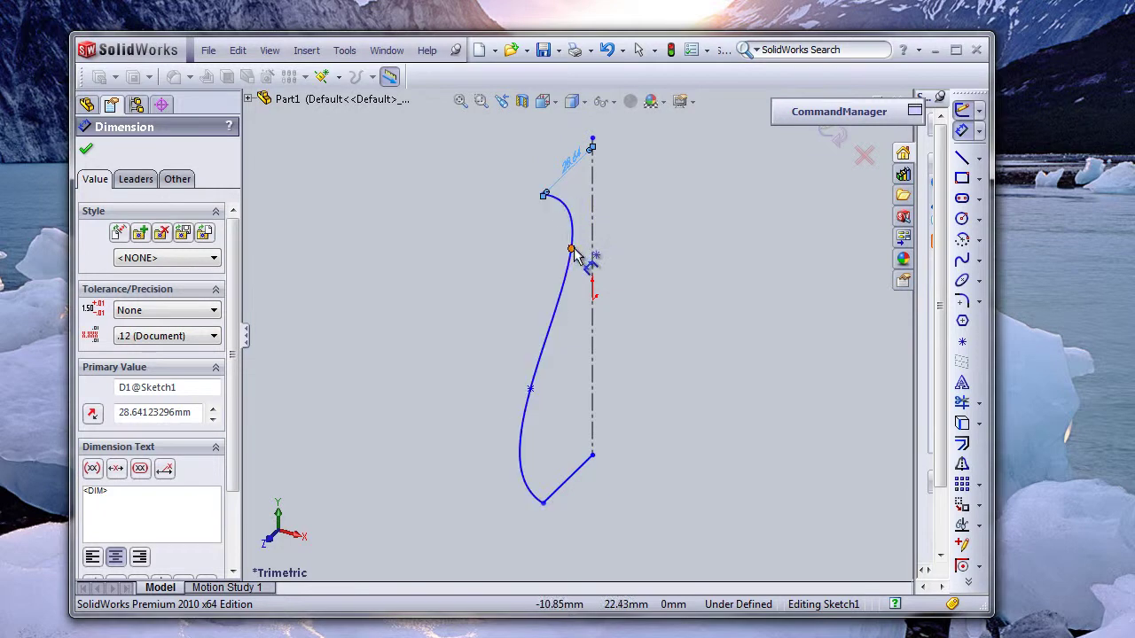
pyautogui.click(572, 251)
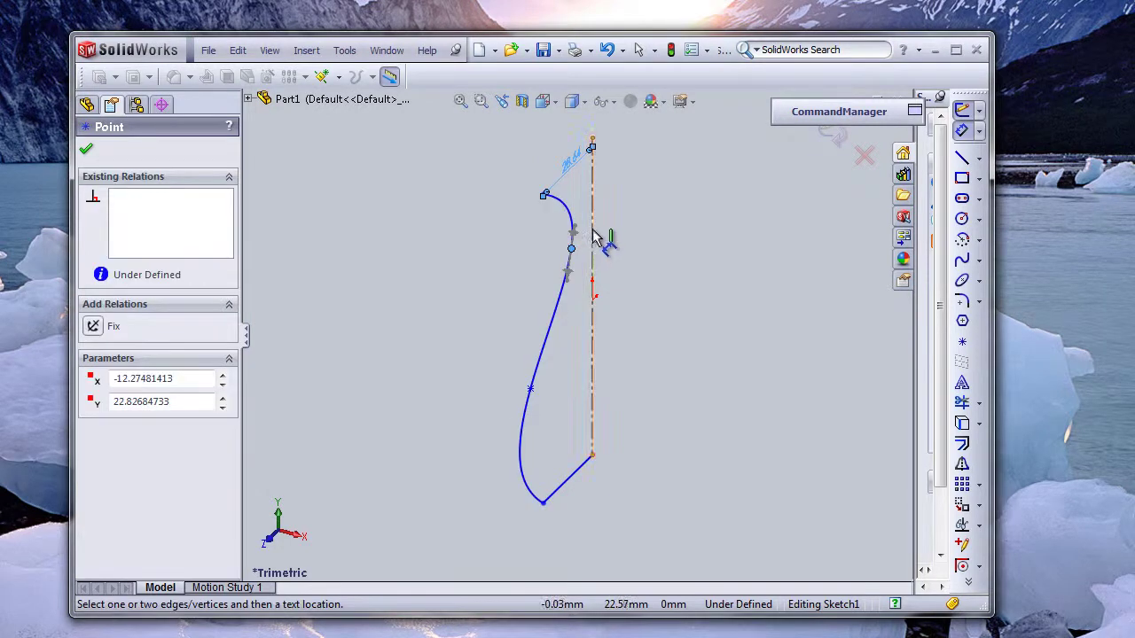
pyautogui.click(593, 237)
pyautogui.click(606, 243)
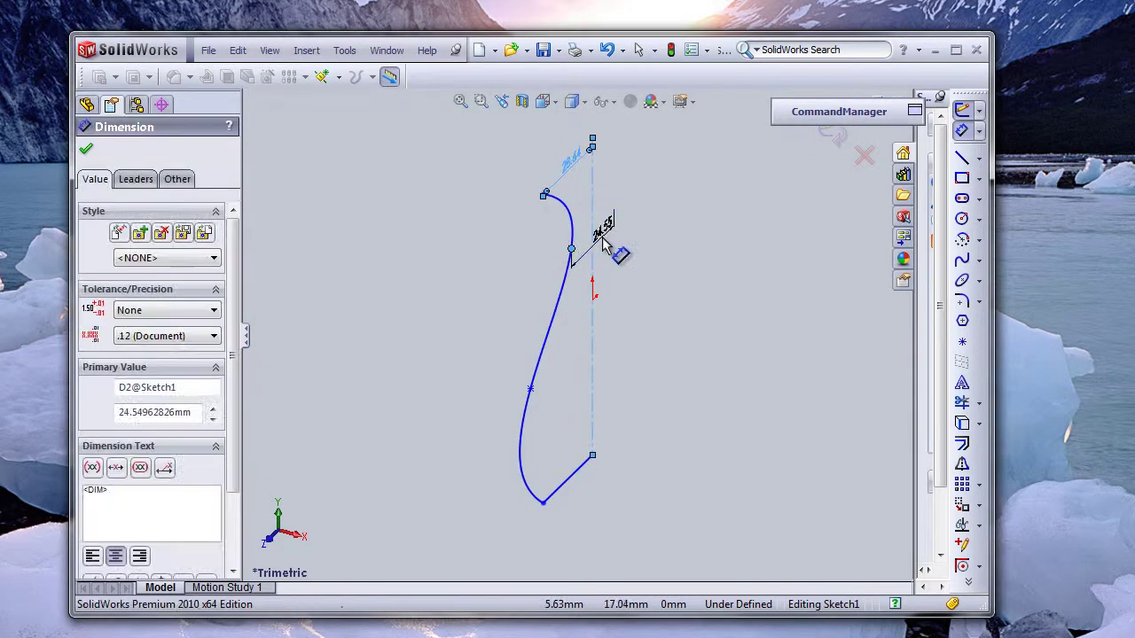
pyautogui.click(606, 248)
pyautogui.click(533, 264)
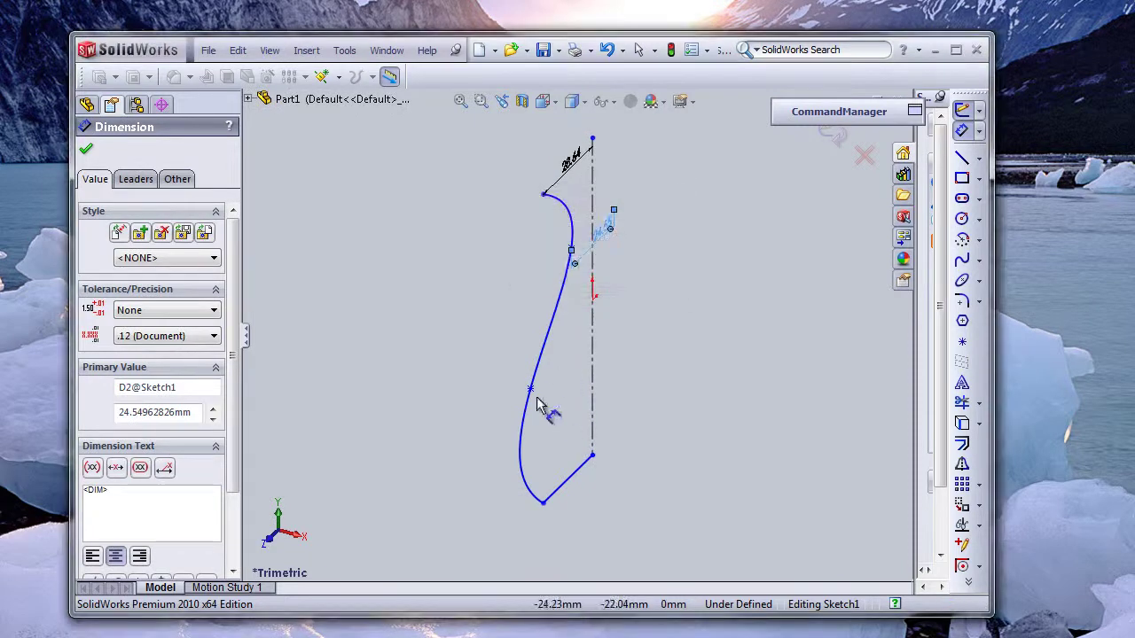
# Add the 35.96 lower-curve and 28.64 base dimensions, then rebuild the part.
pyautogui.click(531, 390)
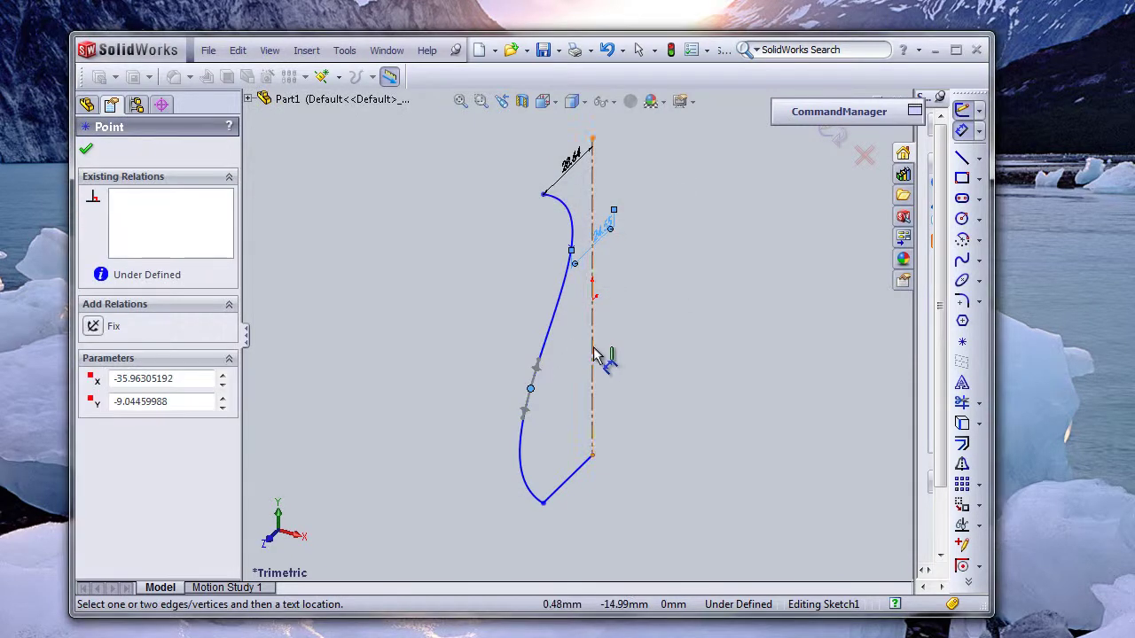
pyautogui.click(593, 353)
pyautogui.click(577, 378)
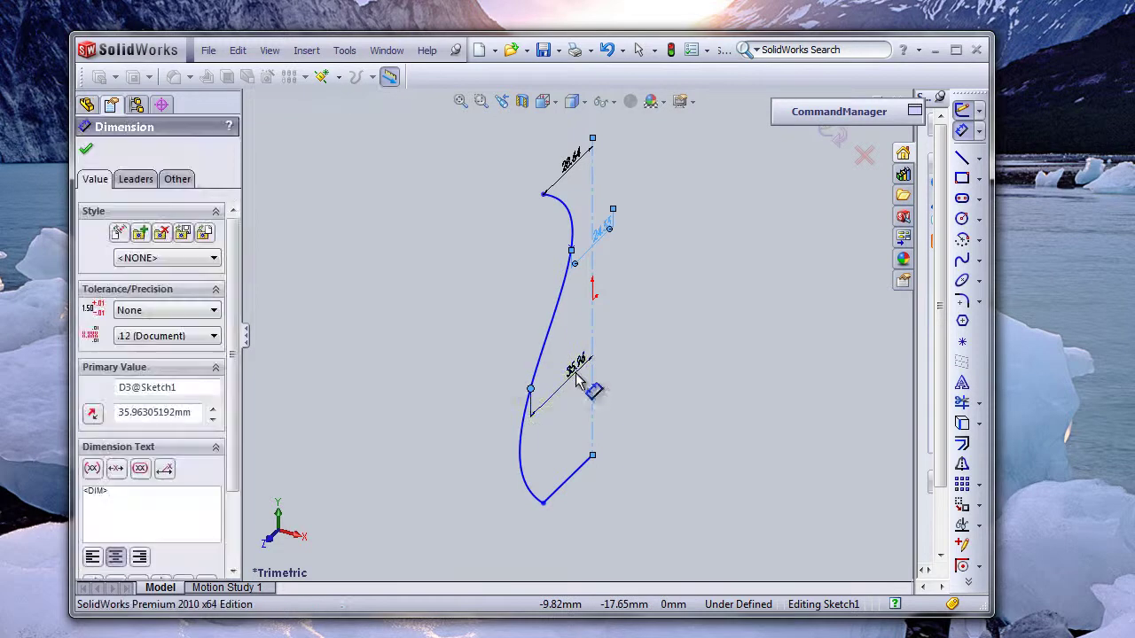
pyautogui.click(507, 400)
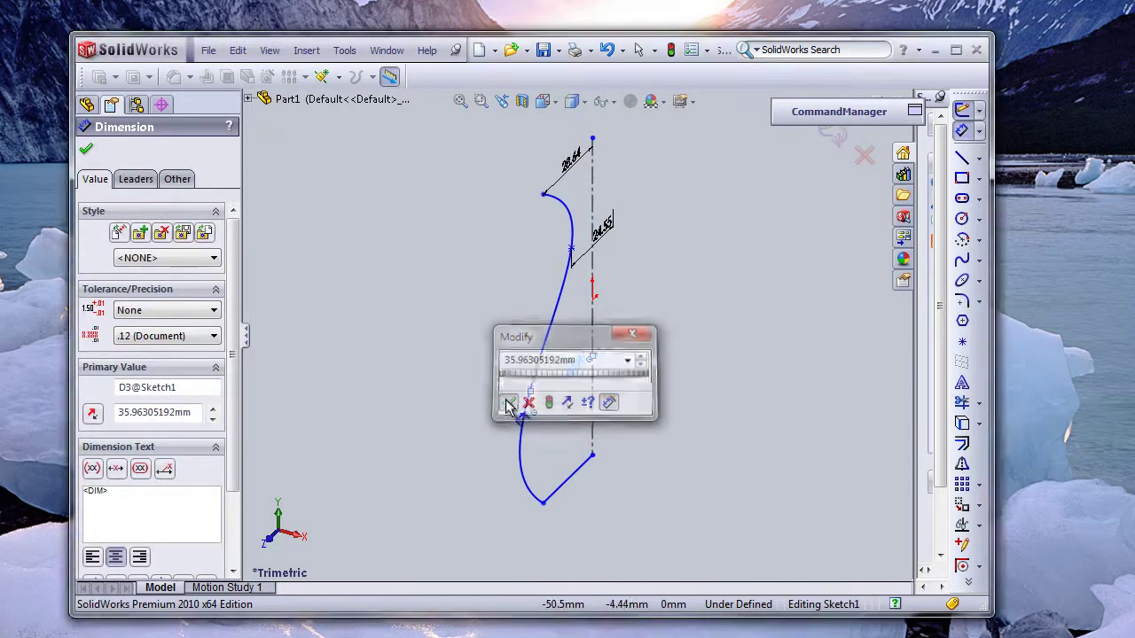
pyautogui.click(564, 490)
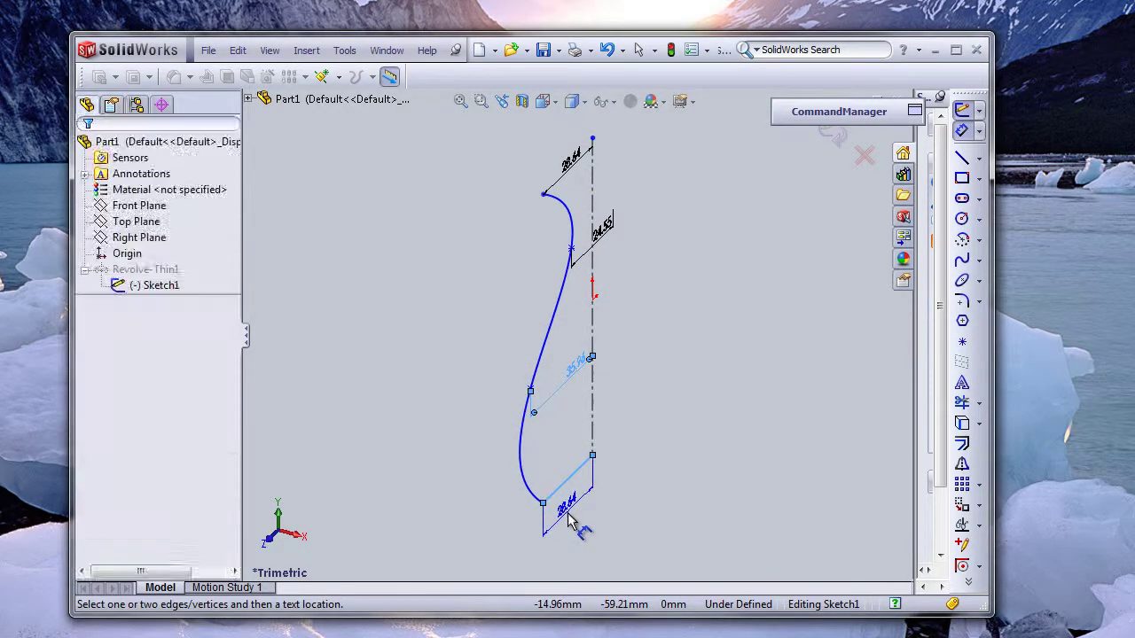
pyautogui.click(560, 521)
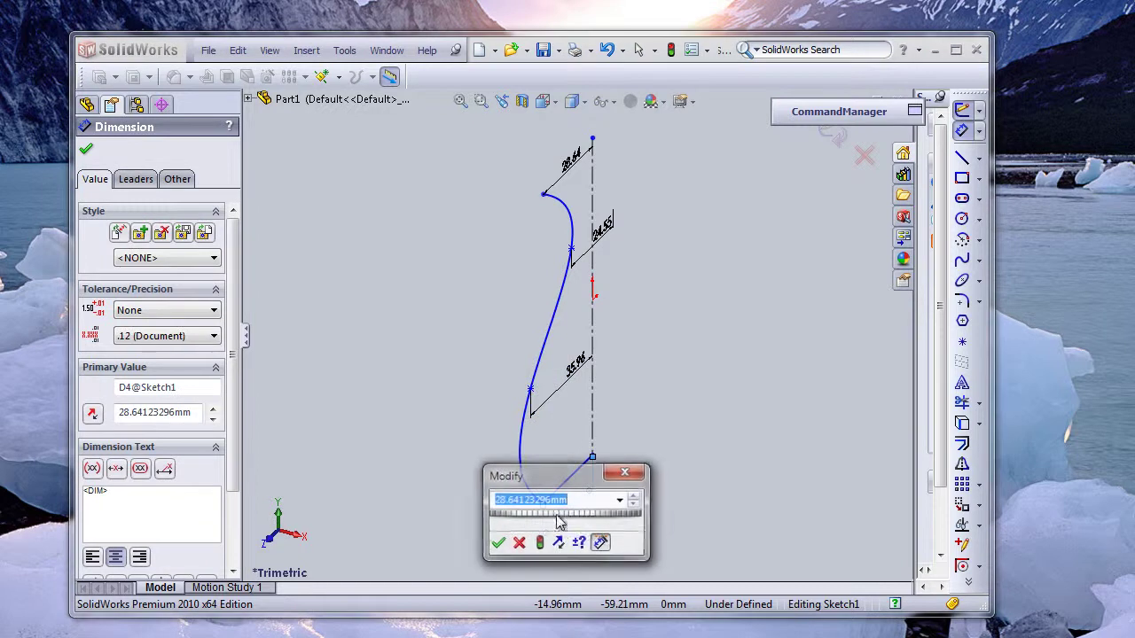
pyautogui.click(498, 542)
pyautogui.click(670, 51)
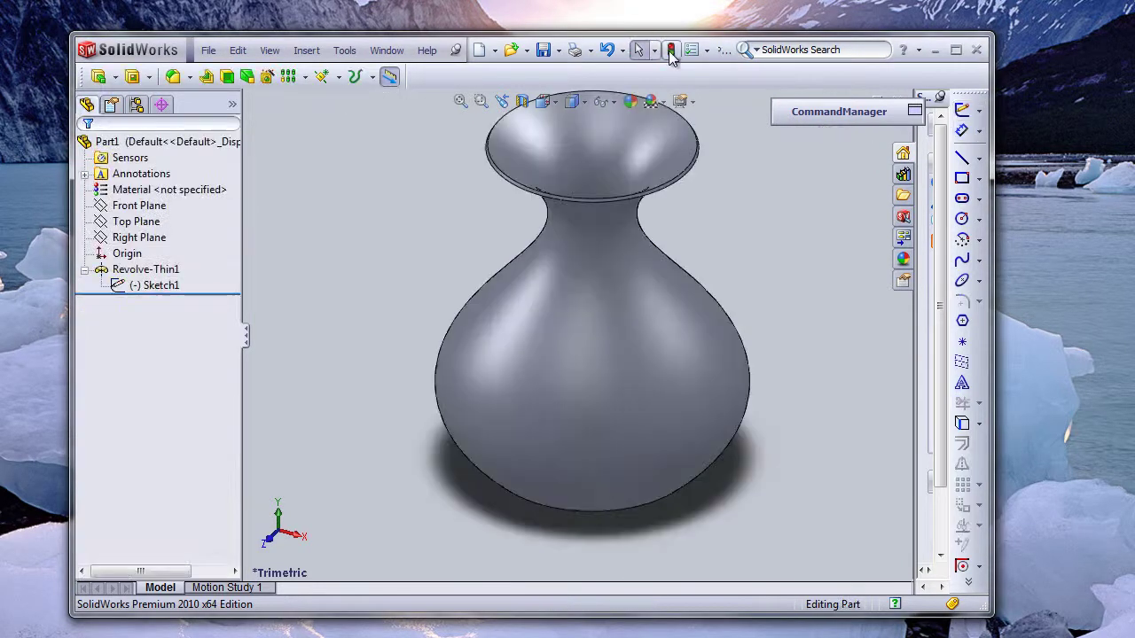
# Save the part as Part1.SLDPRT in C:\Genoform\Models_SW.
pyautogui.click(208, 49)
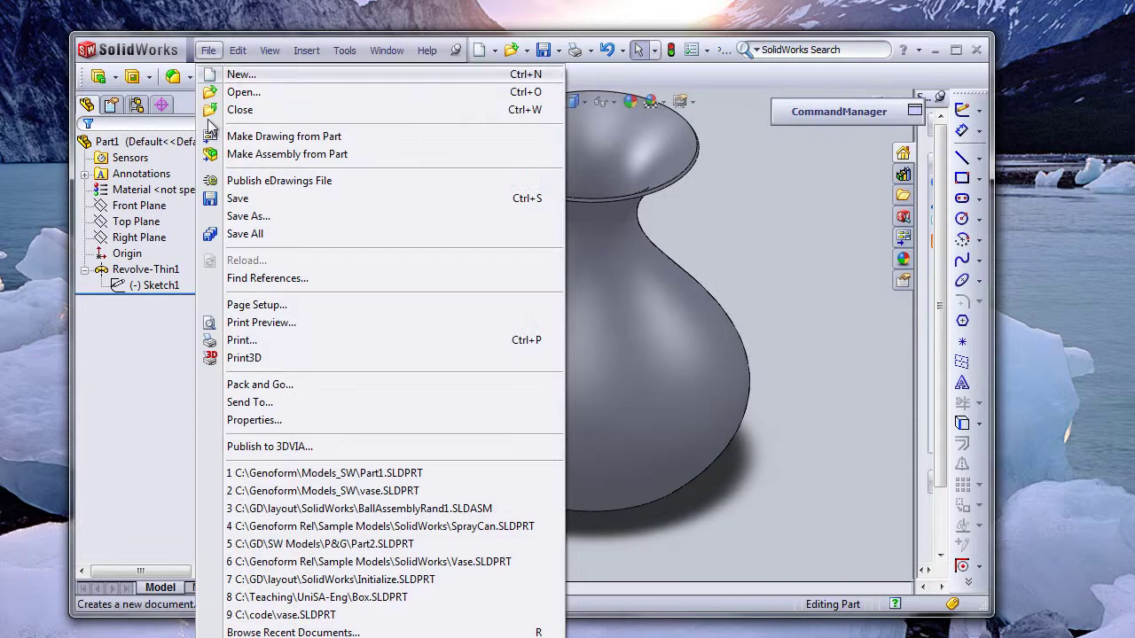
pyautogui.click(245, 215)
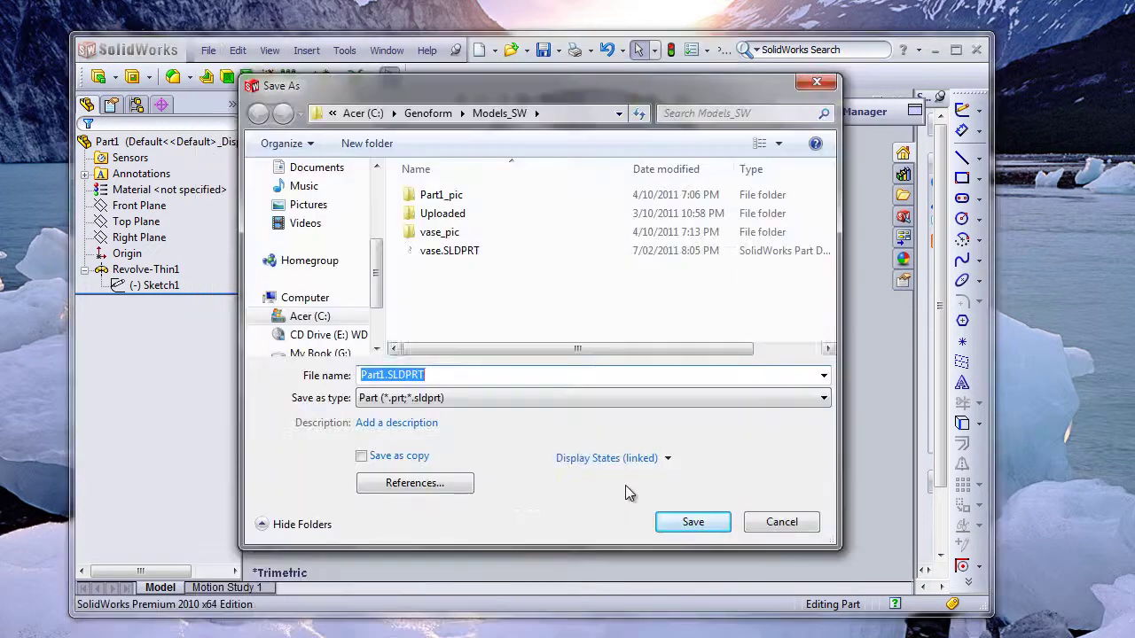
pyautogui.click(700, 524)
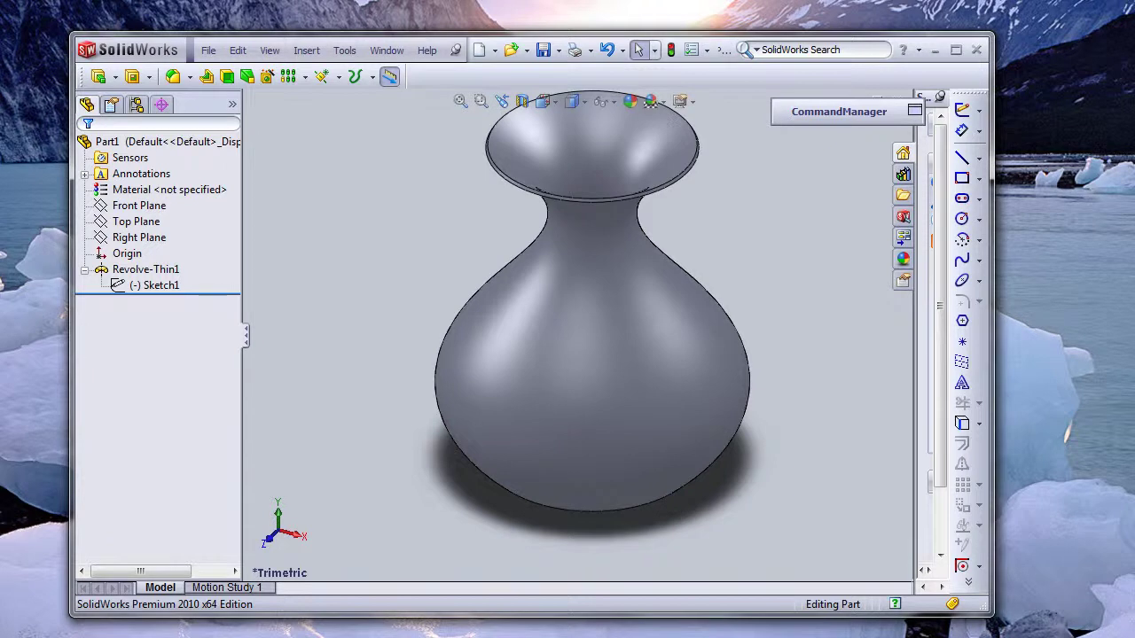
pyautogui.press('super')
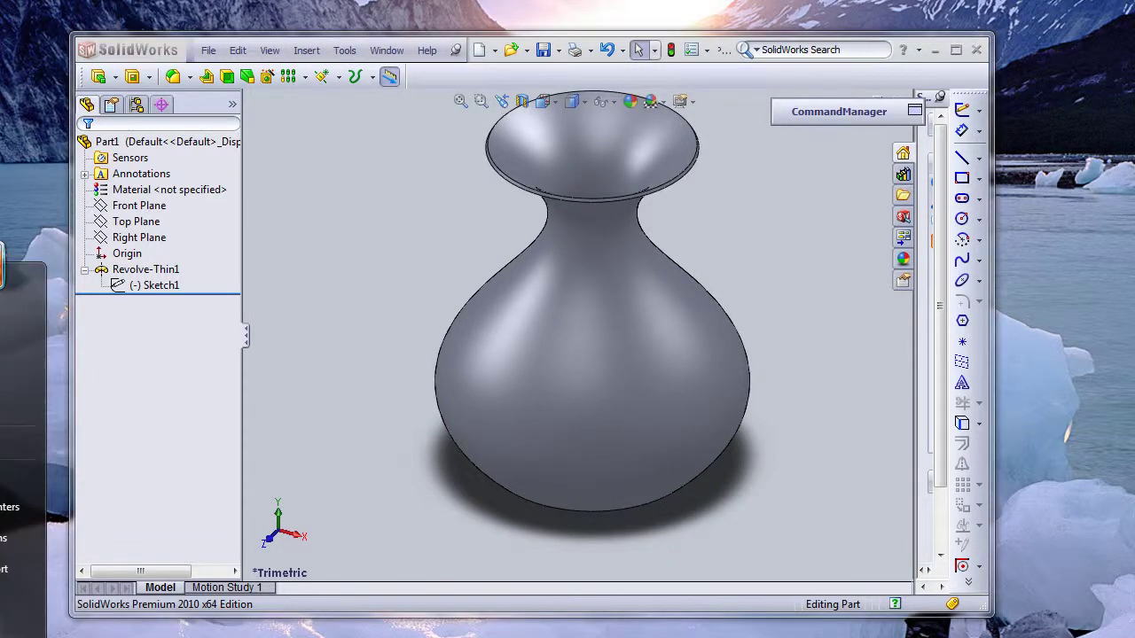
# Generate three batches of vase variants, lowering then raising the Wild slider to about 80%.
pyautogui.press('Escape')
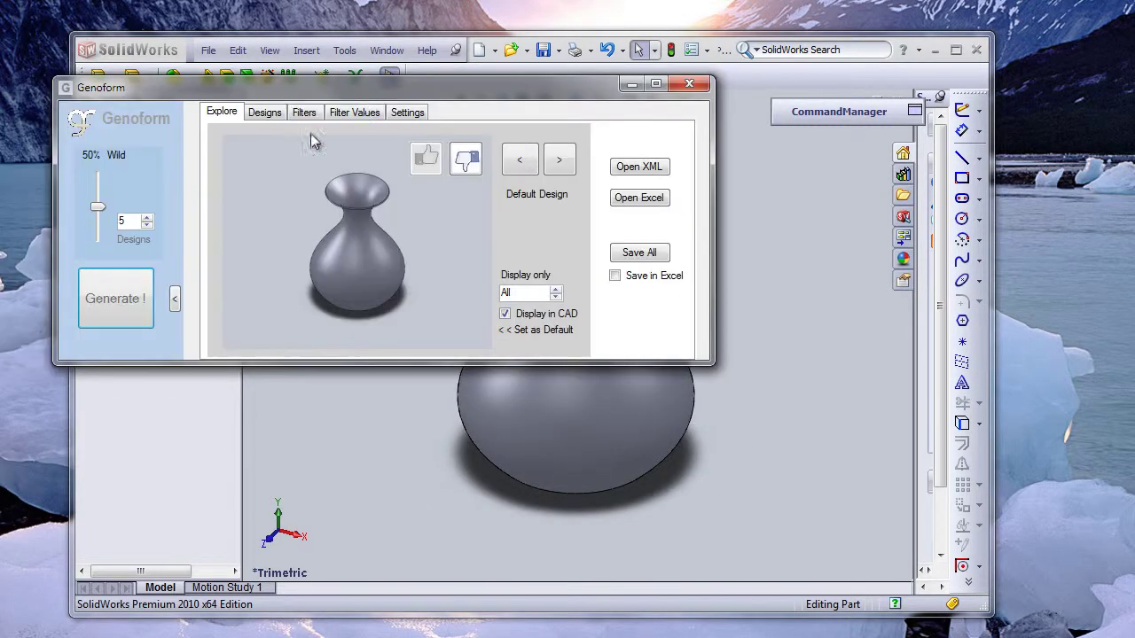
pyautogui.click(116, 298)
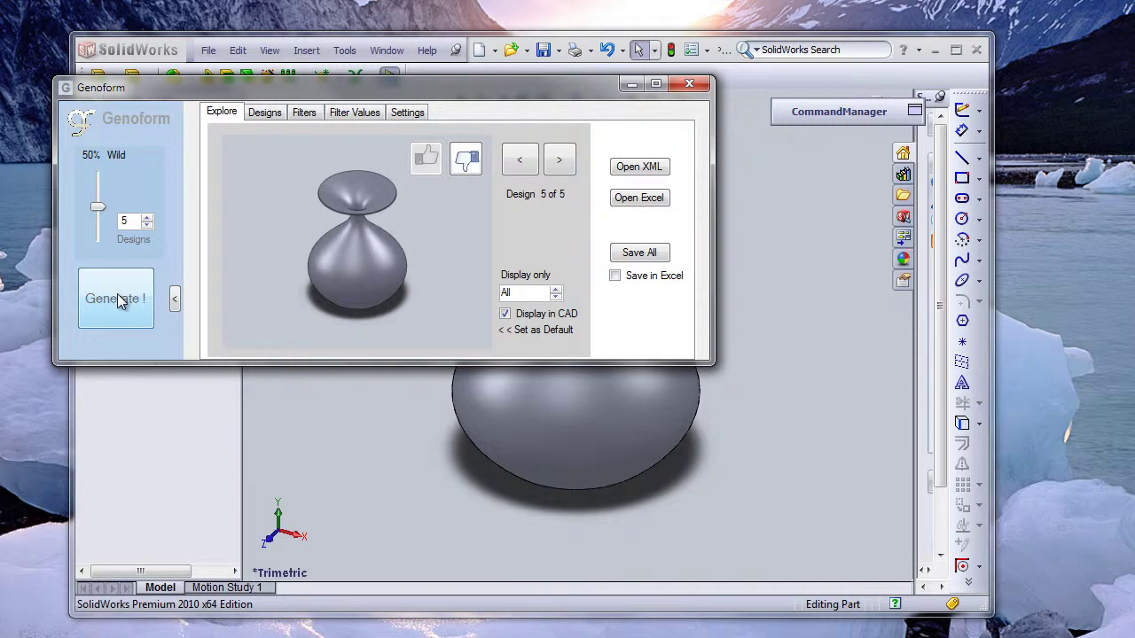
pyautogui.moveTo(98, 207); pyautogui.dragTo(99, 234)
pyautogui.click(100, 302)
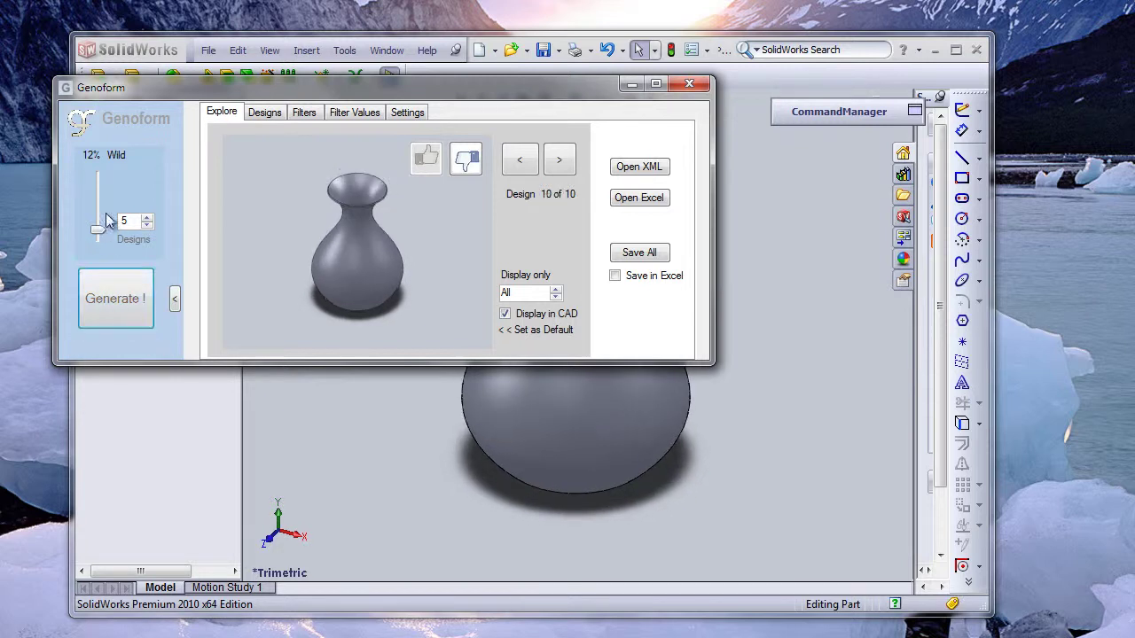
pyautogui.moveTo(99, 229); pyautogui.dragTo(97, 193)
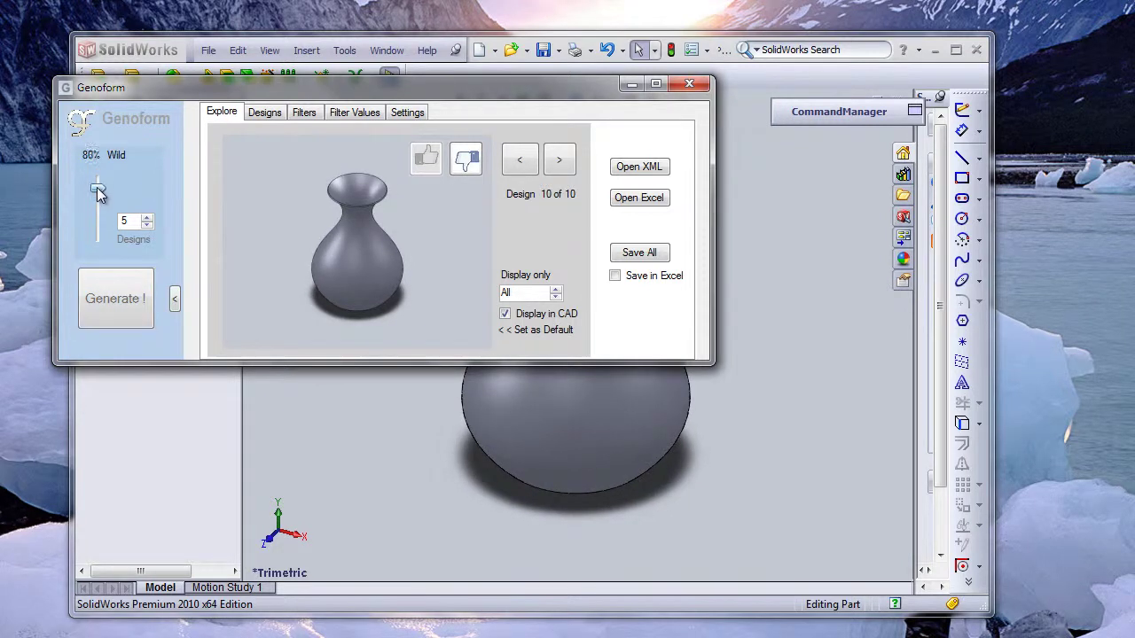
pyautogui.click(114, 300)
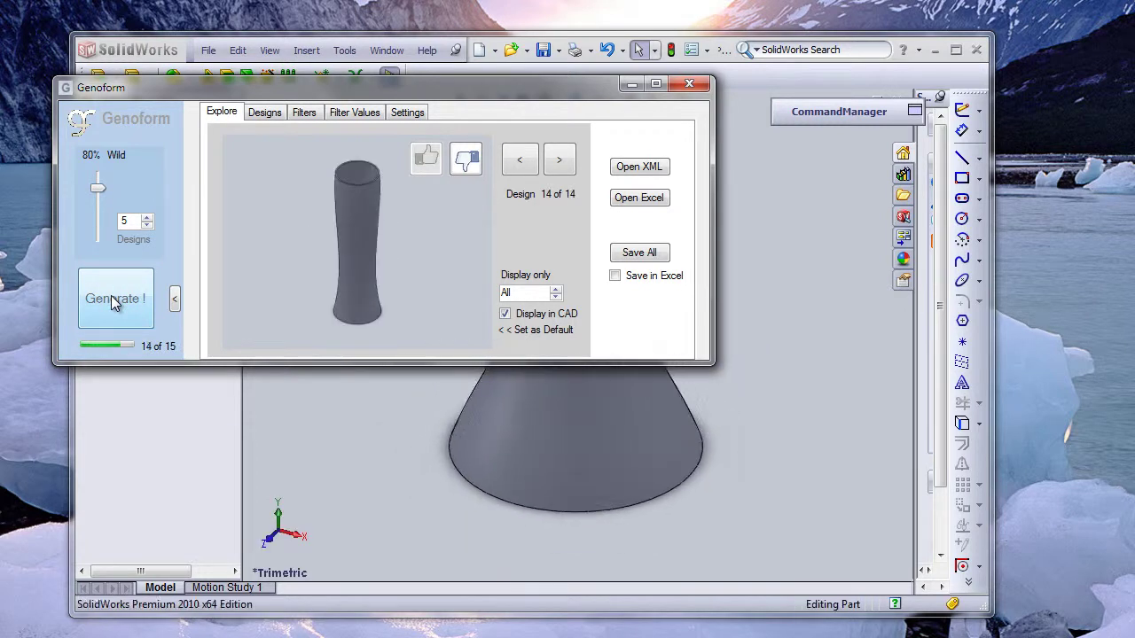
# Turn on Wilder Designs at 261% CRAZY and generate ten more variants.
pyautogui.click(398, 115)
pyautogui.click(234, 160)
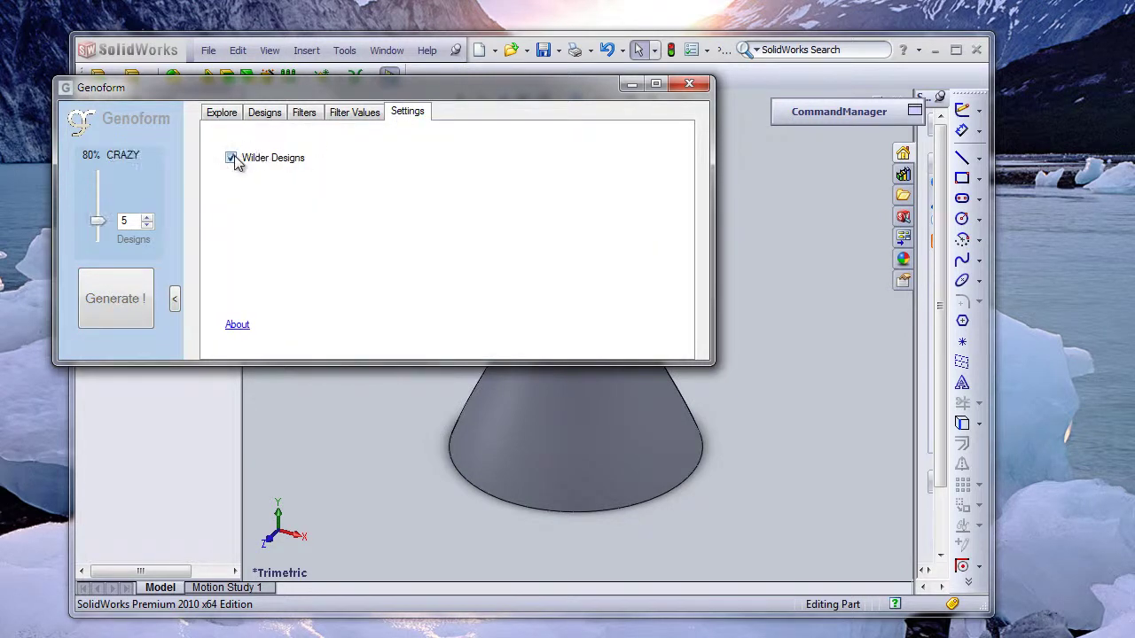
pyautogui.moveTo(100, 227); pyautogui.dragTo(97, 184)
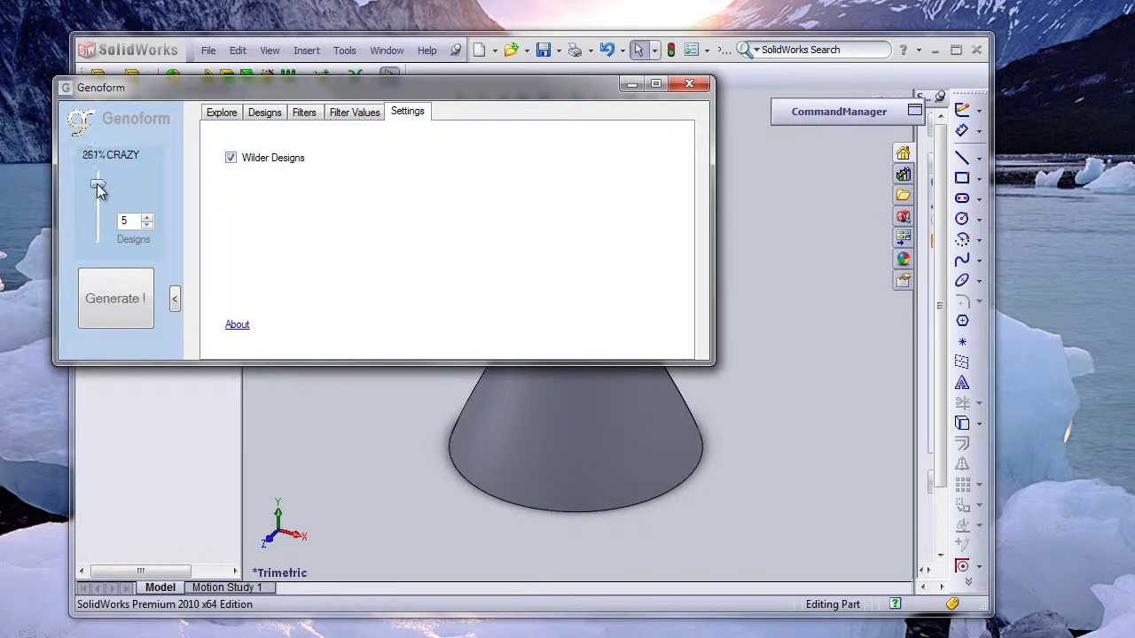
pyautogui.click(222, 116)
pyautogui.click(134, 299)
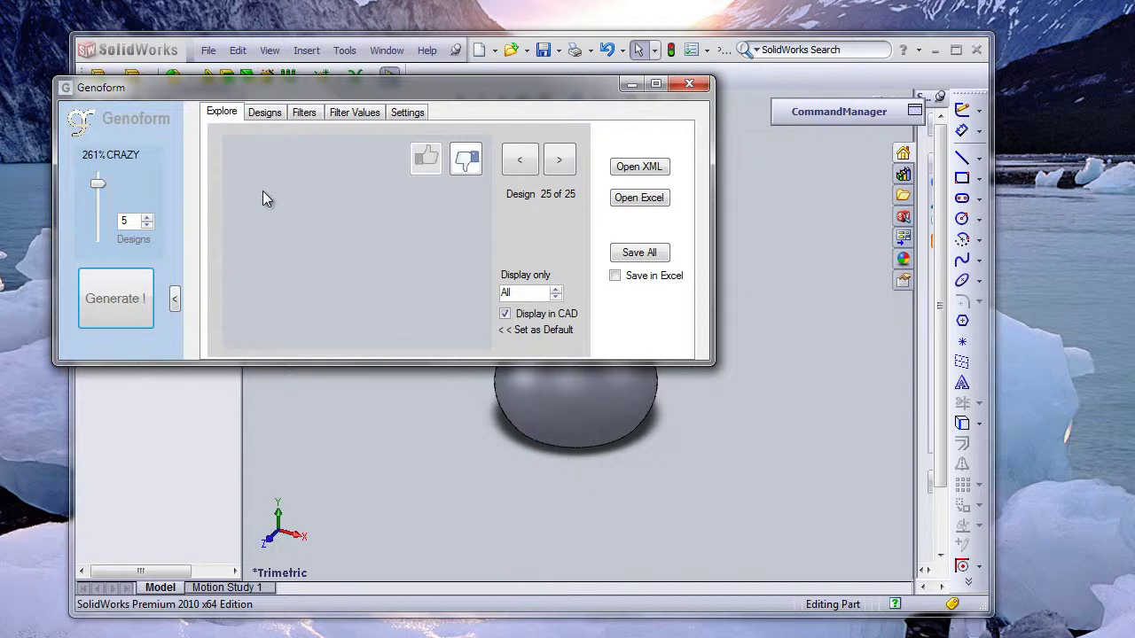
# Switch Wilder Designs back off and lower the wildness to 35% Wild.
pyautogui.click(404, 114)
pyautogui.click(231, 158)
pyautogui.moveTo(98, 183); pyautogui.dragTo(100, 221)
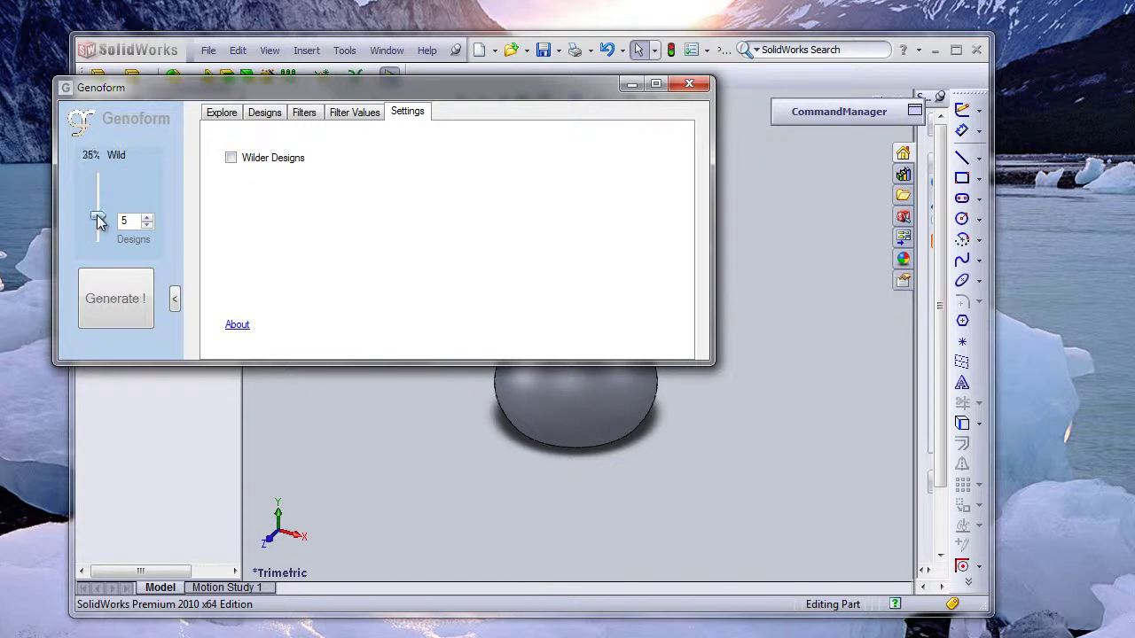
# Review the Designs table of generated design parameters.
pyautogui.click(227, 119)
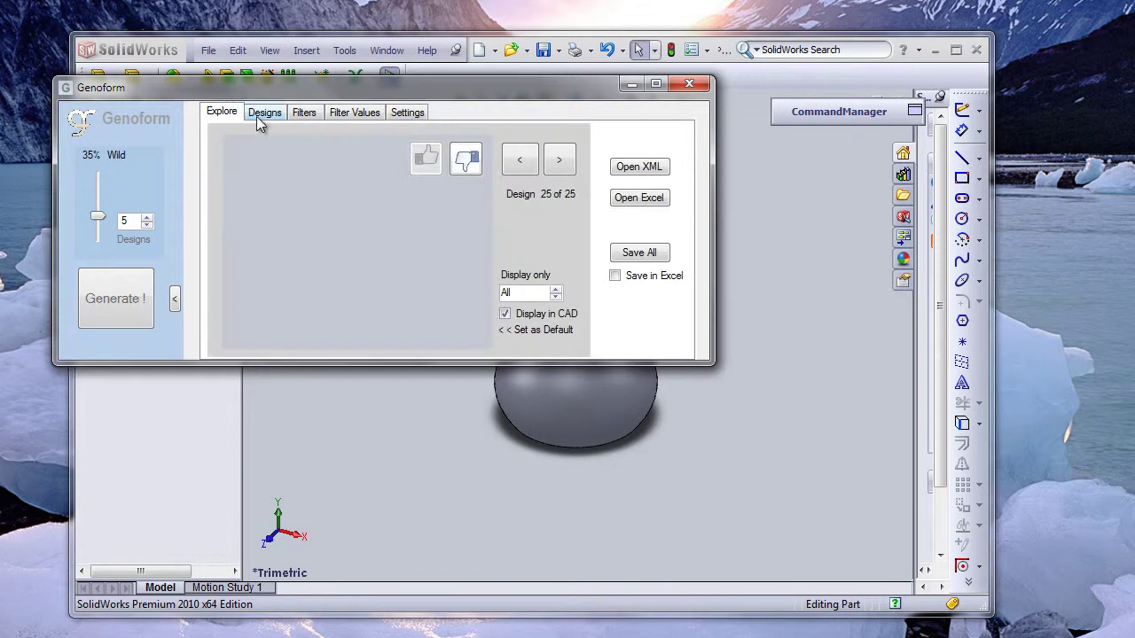
pyautogui.click(258, 117)
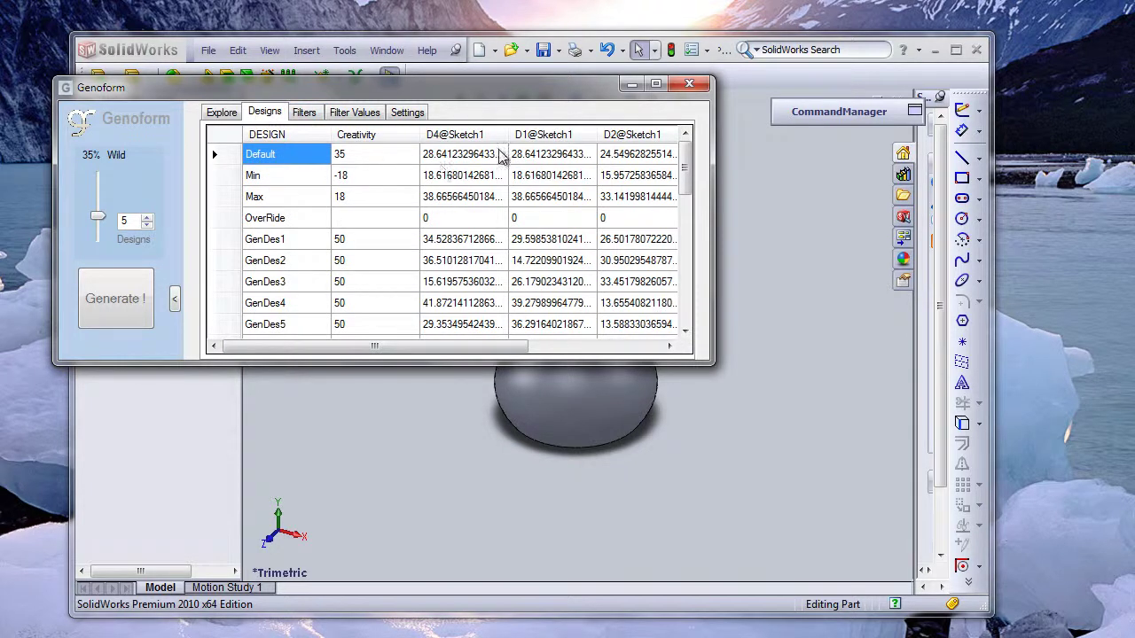
pyautogui.moveTo(472, 349); pyautogui.dragTo(432, 337)
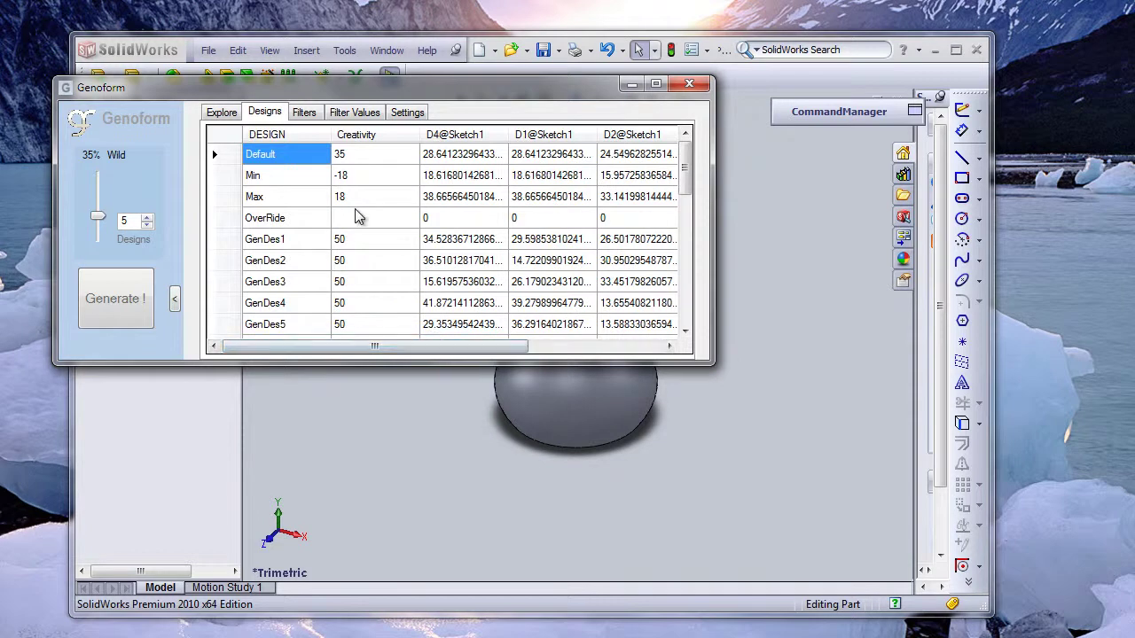
# Scroll through the Filters table showing each design's pass/fail results.
pyautogui.click(305, 114)
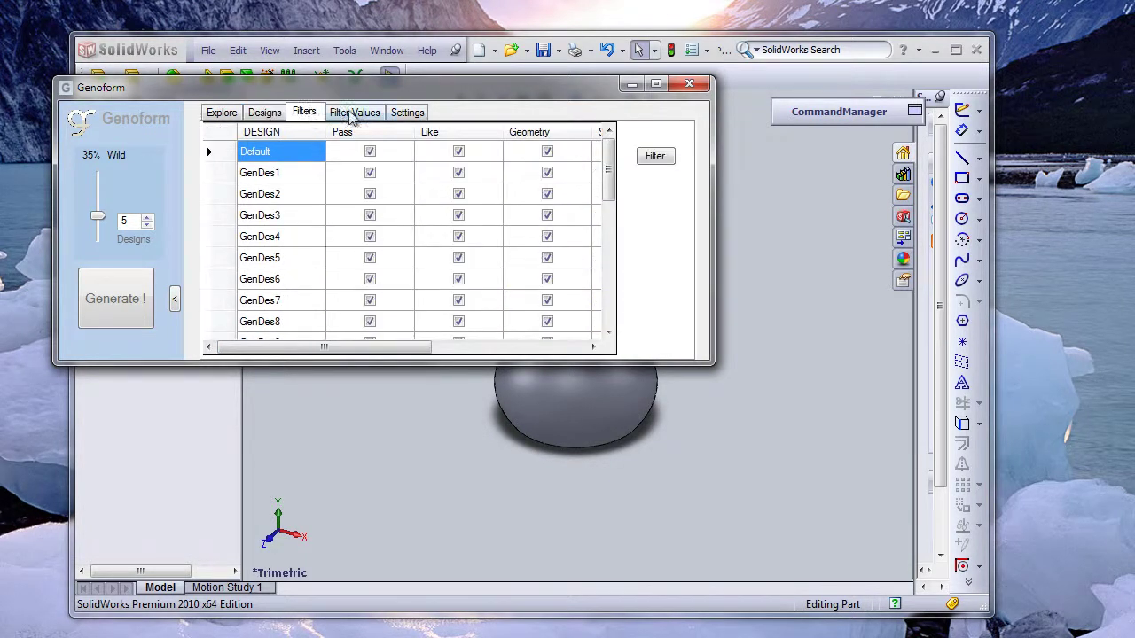
pyautogui.moveTo(608, 165); pyautogui.dragTo(606, 250)
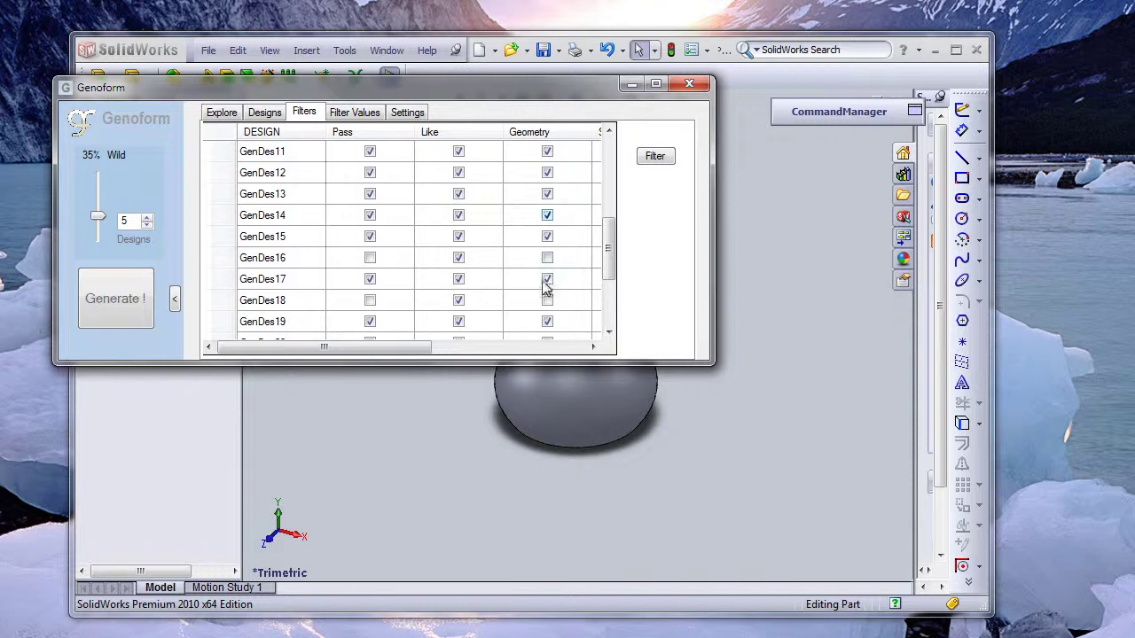
pyautogui.moveTo(617, 246); pyautogui.dragTo(609, 267)
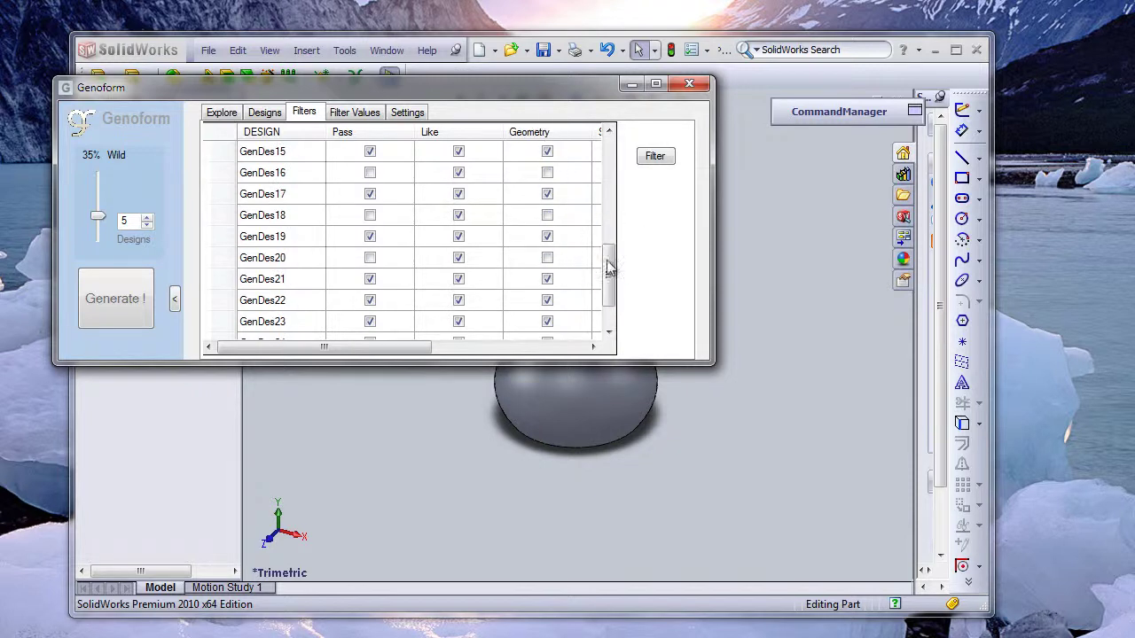
pyautogui.moveTo(608, 263); pyautogui.dragTo(610, 284)
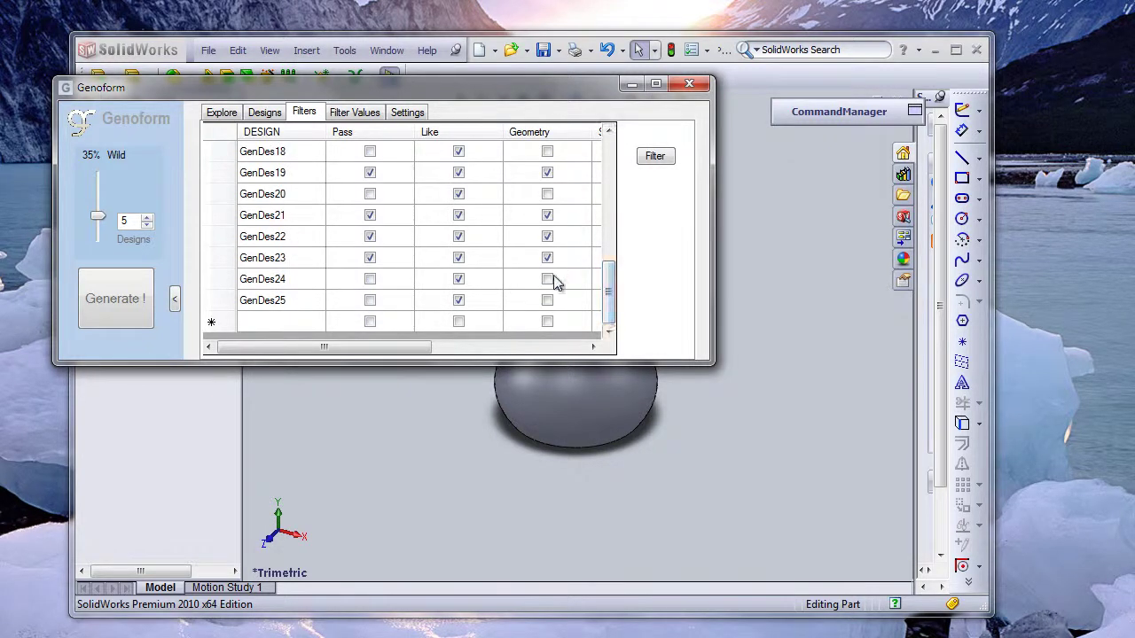
pyautogui.moveTo(610, 275); pyautogui.dragTo(620, 137)
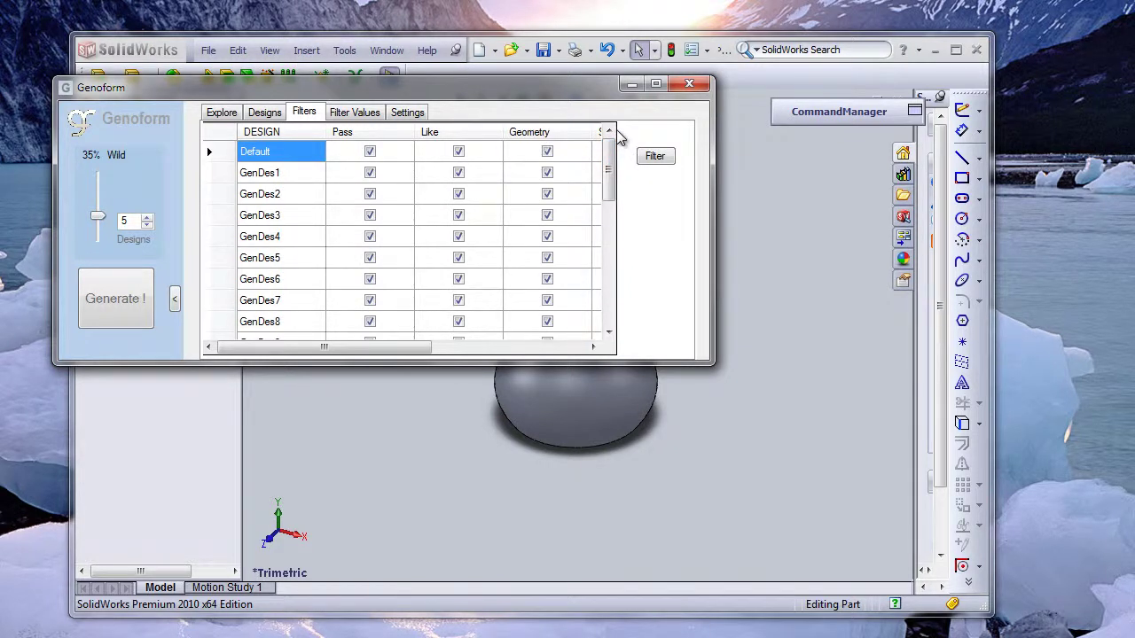
pyautogui.moveTo(411, 348)
pyautogui.mouseDown()
pyautogui.moveTo(567, 358)
pyautogui.moveTo(423, 347)
pyautogui.mouseUp()
# Step back three designs to design 22, the wide flat dish, then show the Filters table.
pyautogui.click(226, 114)
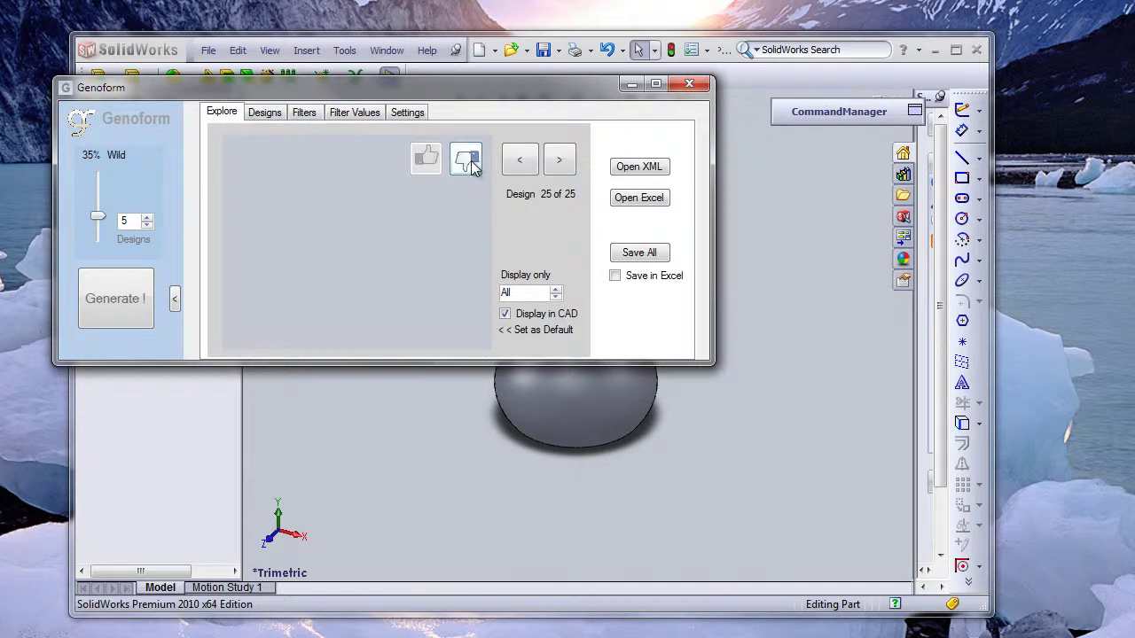
pyautogui.click(523, 165)
pyautogui.click(525, 168)
pyautogui.click(526, 168)
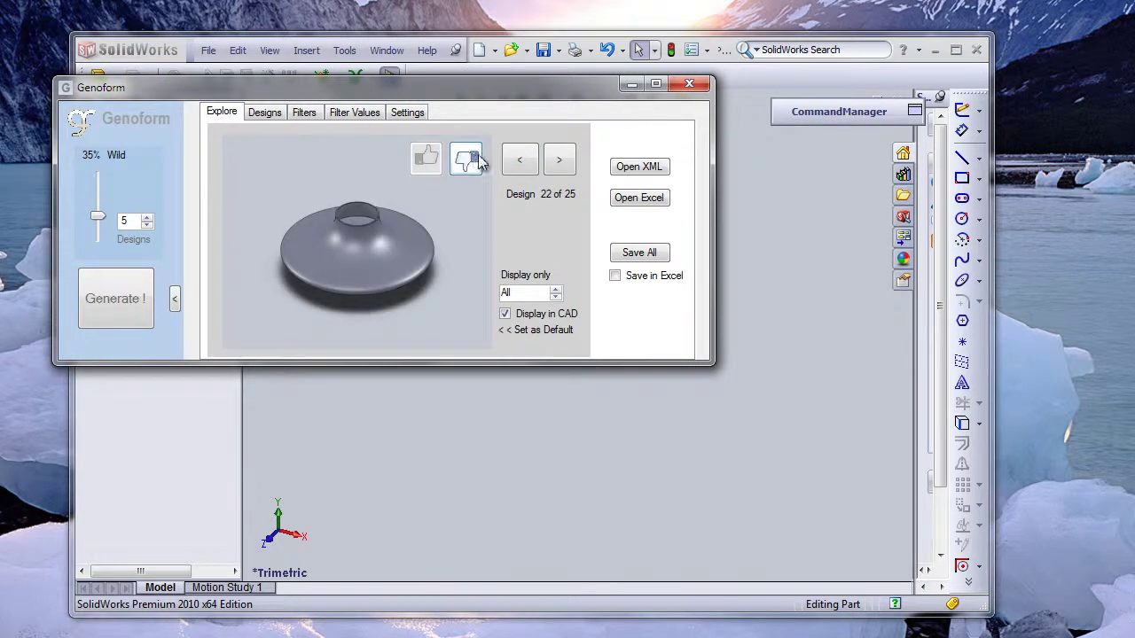
pyautogui.click(304, 112)
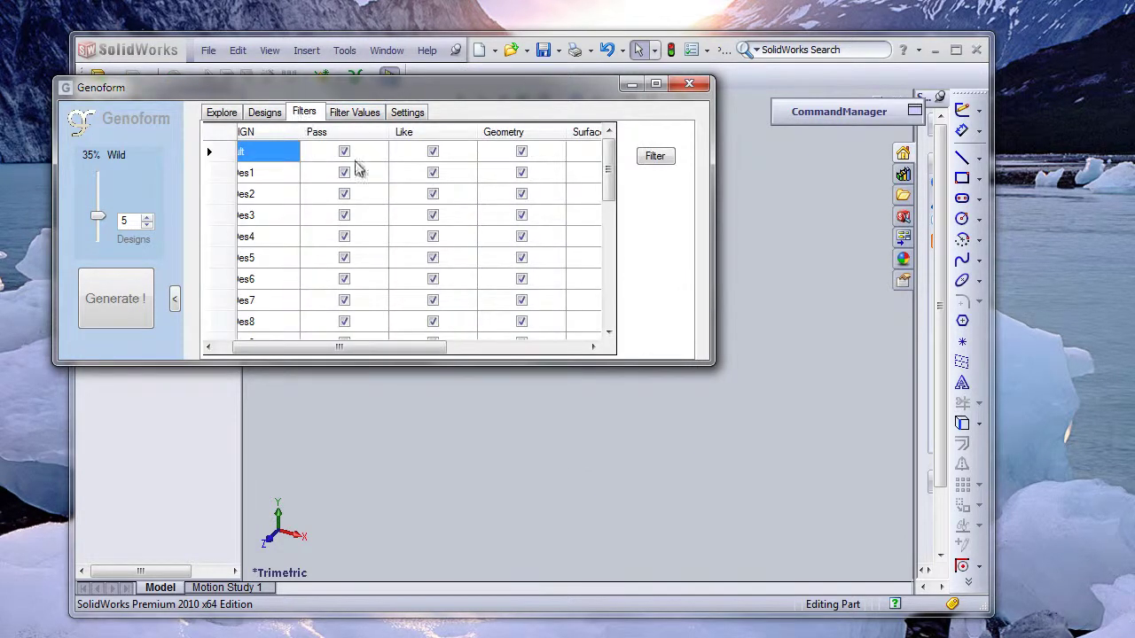
pyautogui.moveTo(361, 349); pyautogui.dragTo(319, 346)
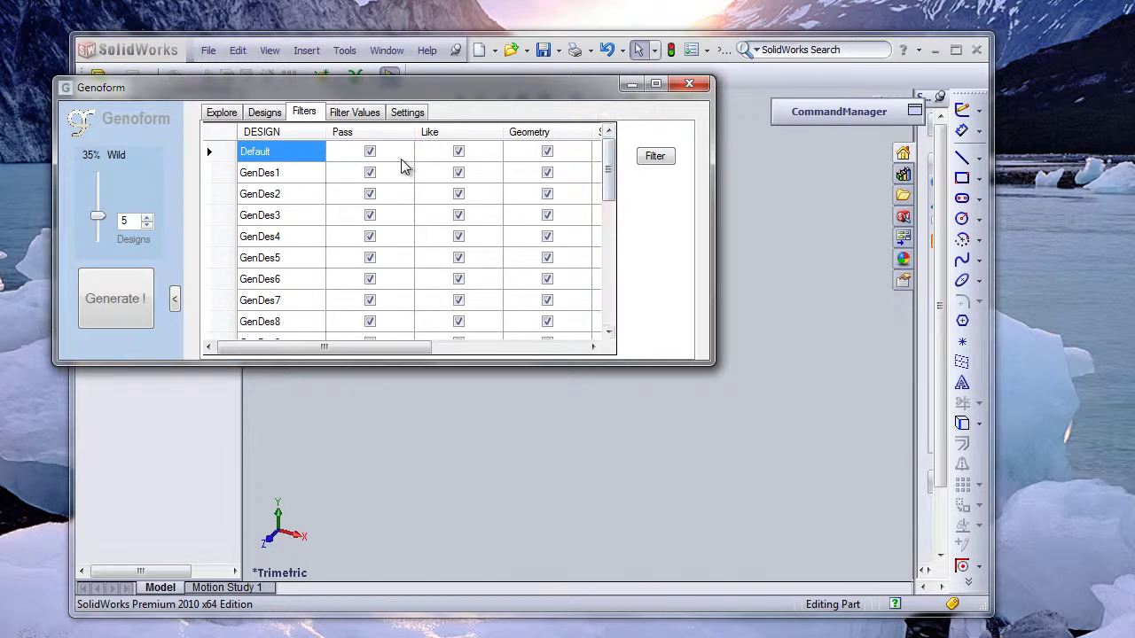
# Widen the filter range to 56% (Min −28, Max 28) and reapply the filter.
pyautogui.click(372, 117)
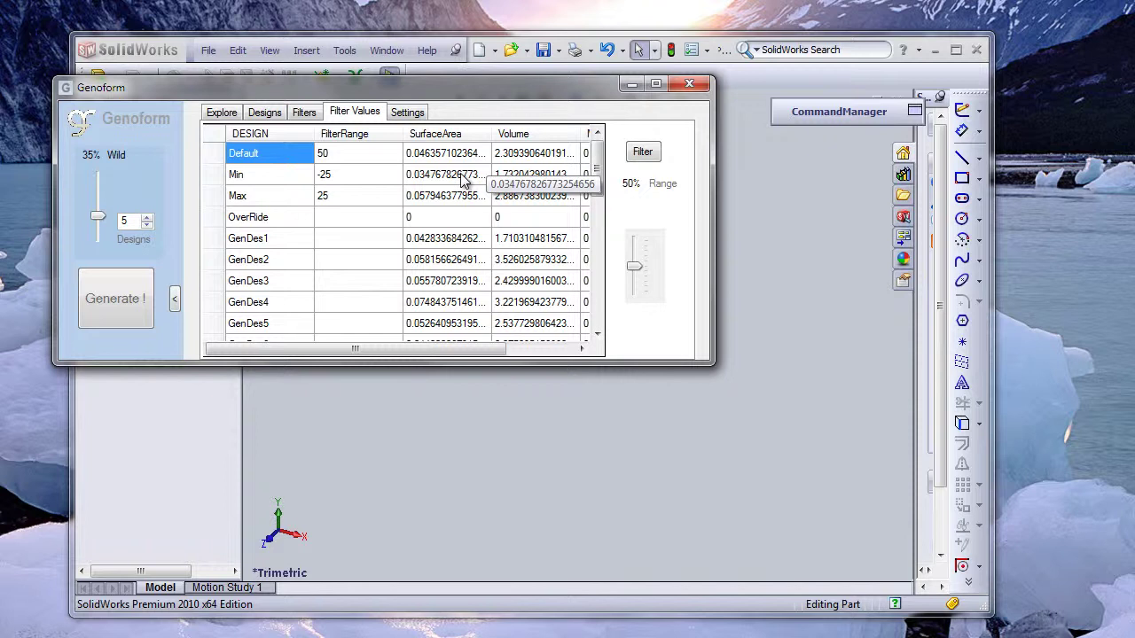
pyautogui.moveTo(435, 347); pyautogui.dragTo(474, 348)
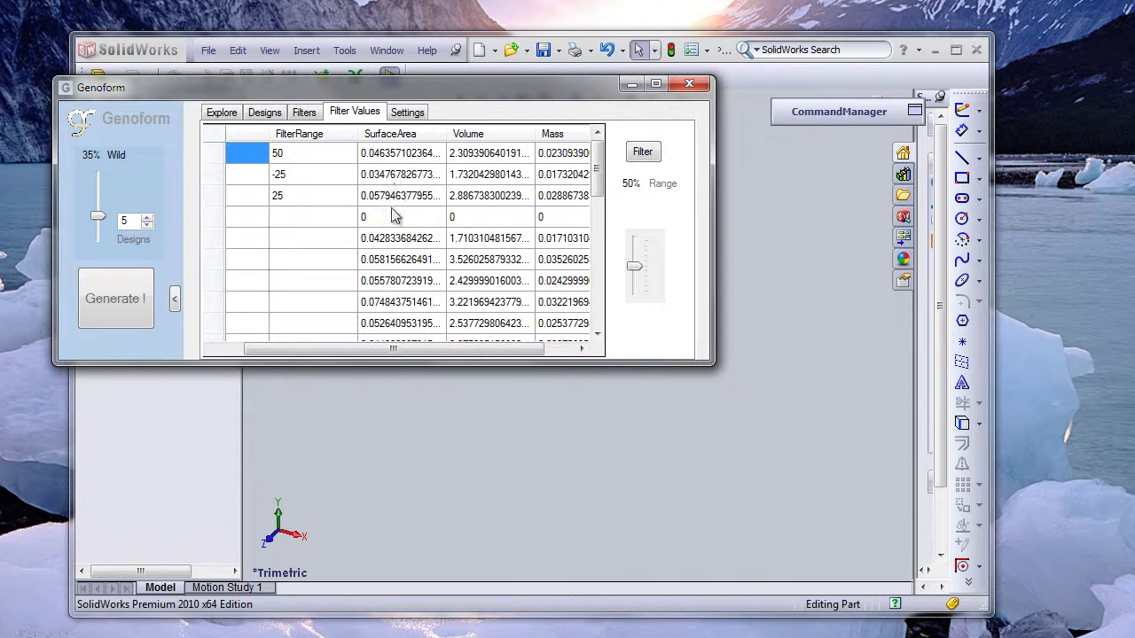
pyautogui.moveTo(353, 346)
pyautogui.mouseDown()
pyautogui.moveTo(253, 348)
pyautogui.moveTo(353, 347)
pyautogui.mouseUp()
pyautogui.moveTo(634, 266)
pyautogui.mouseDown()
pyautogui.moveTo(634, 253)
pyautogui.moveTo(638, 277)
pyautogui.moveTo(634, 268)
pyautogui.mouseUp()
pyautogui.click(641, 151)
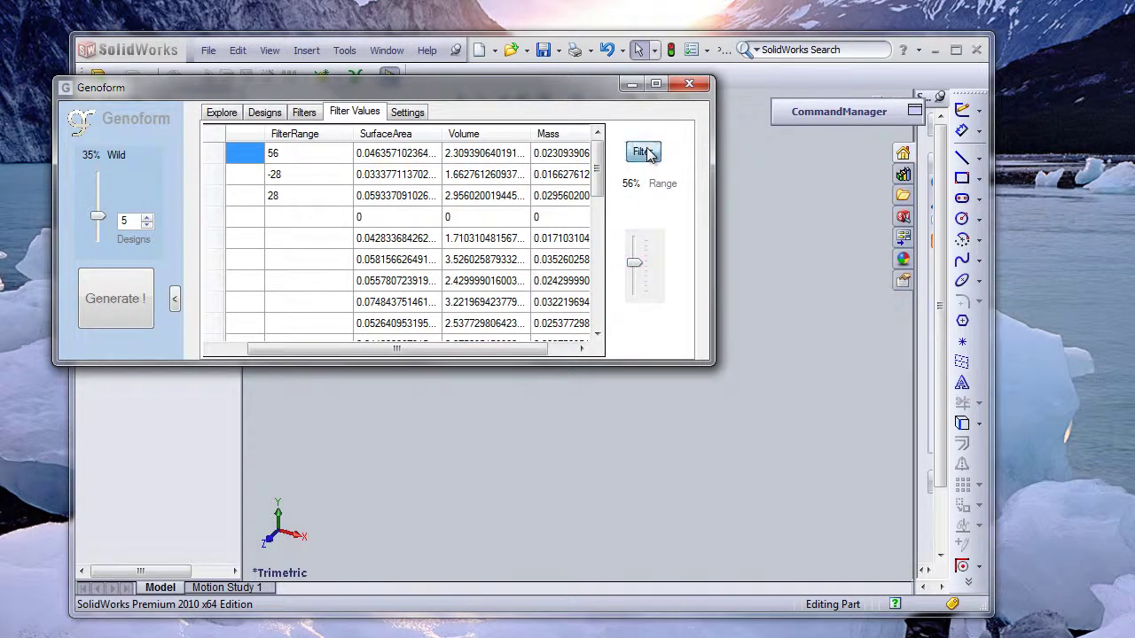
pyautogui.click(304, 113)
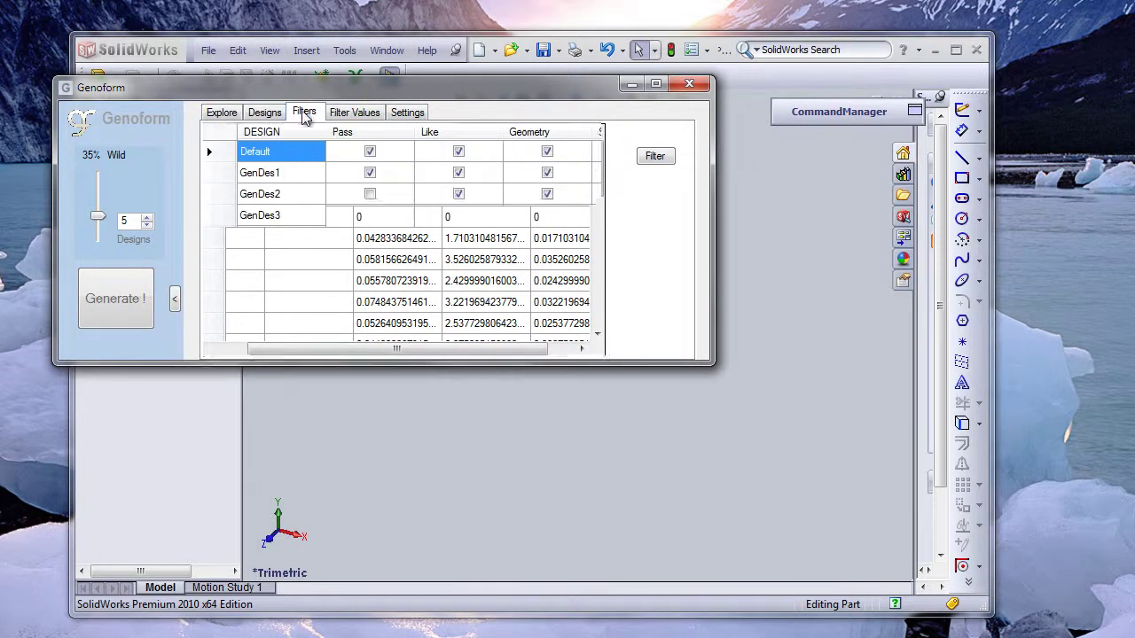
pyautogui.moveTo(410, 349); pyautogui.dragTo(524, 352)
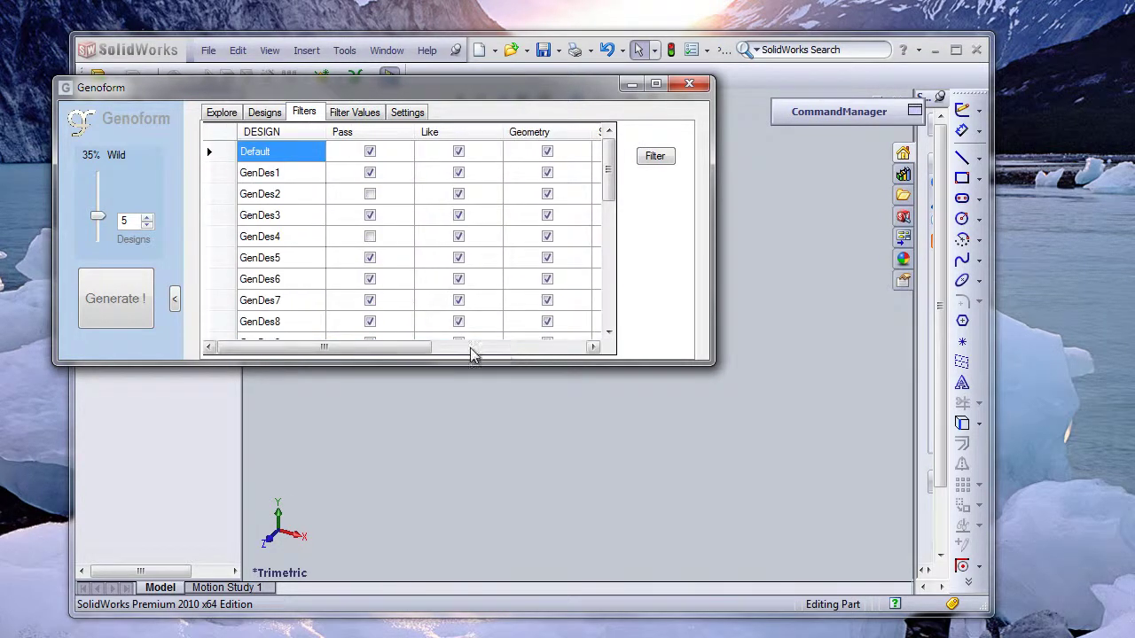
pyautogui.moveTo(420, 347); pyautogui.dragTo(527, 352)
pyautogui.moveTo(415, 349); pyautogui.dragTo(325, 350)
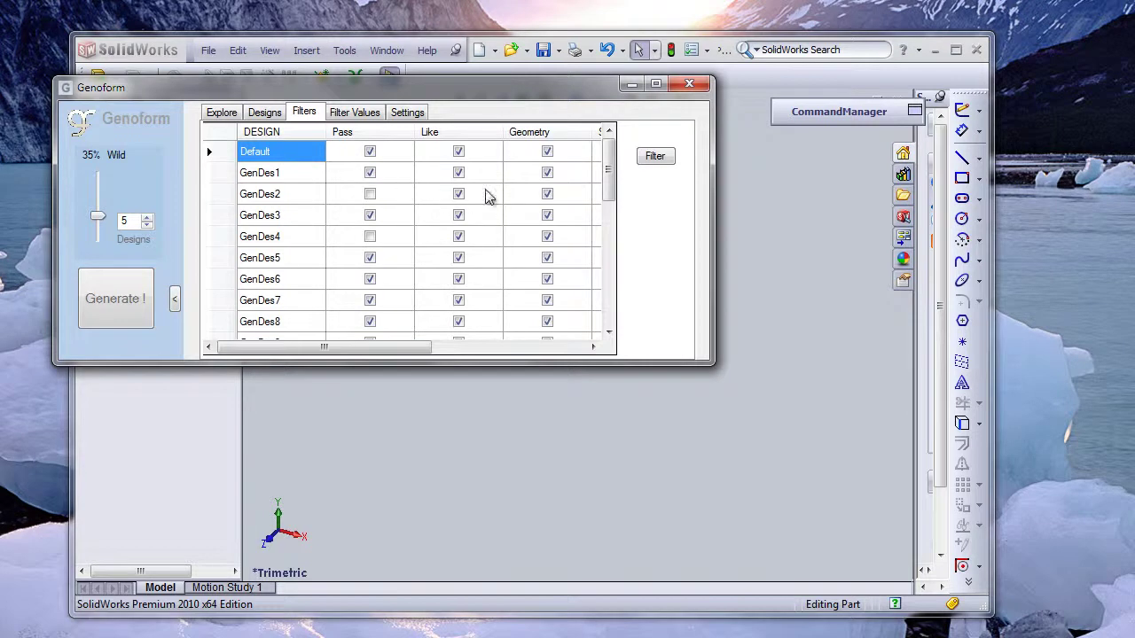
pyautogui.moveTo(361, 351); pyautogui.dragTo(453, 353)
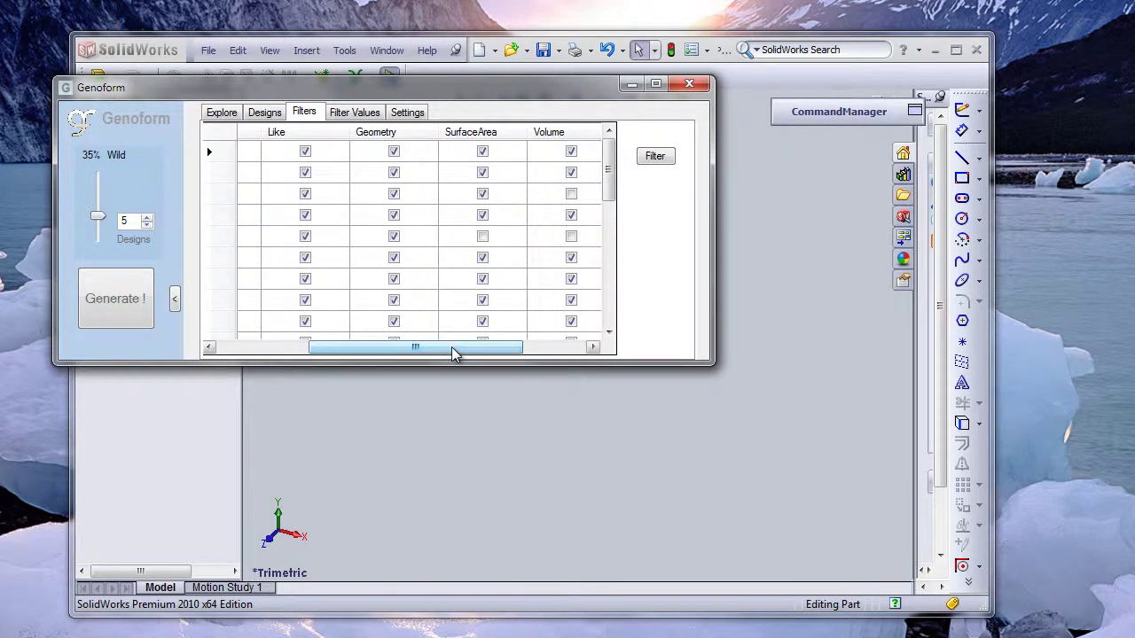
pyautogui.moveTo(480, 87); pyautogui.dragTo(533, 102)
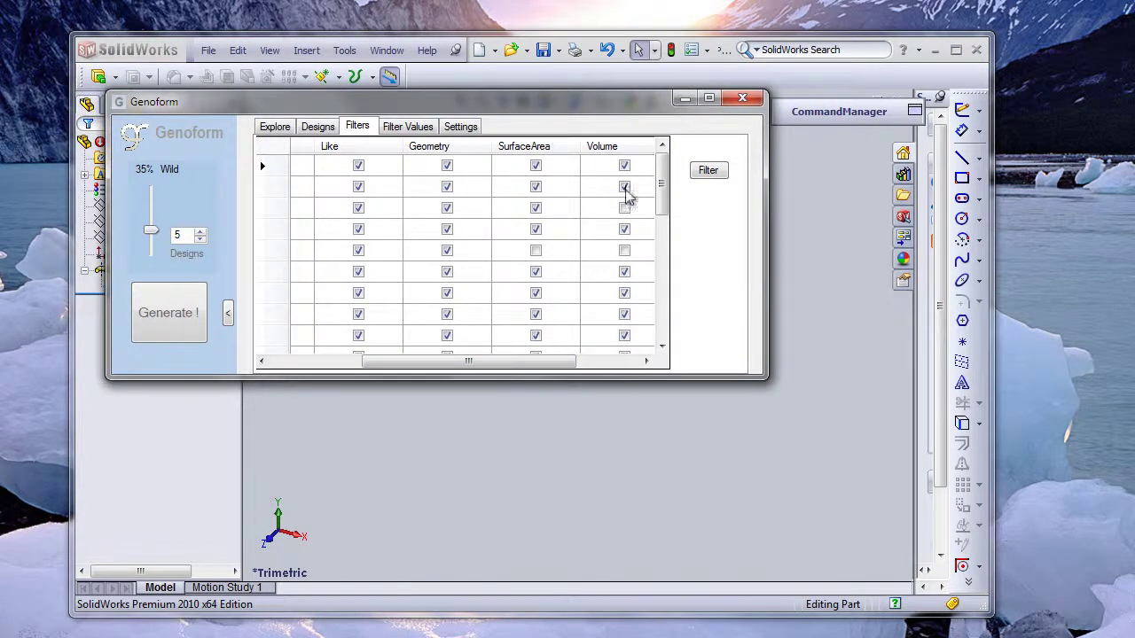
pyautogui.moveTo(527, 361); pyautogui.dragTo(608, 357)
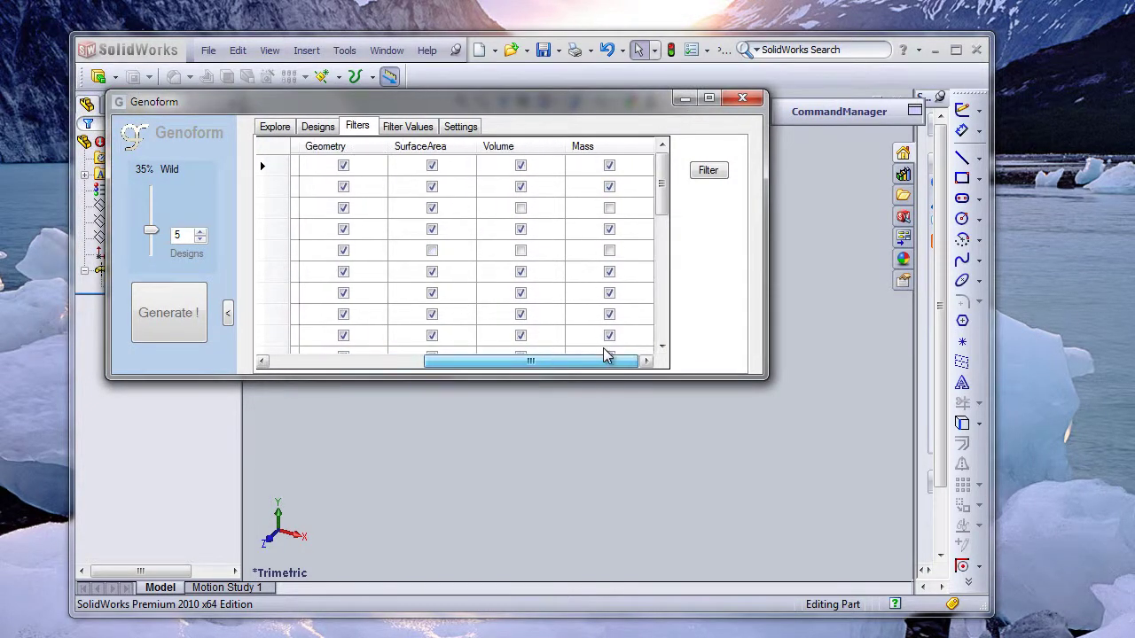
# Give design 22 a thumbs-down as disliked.
pyautogui.click(276, 127)
pyautogui.click(519, 173)
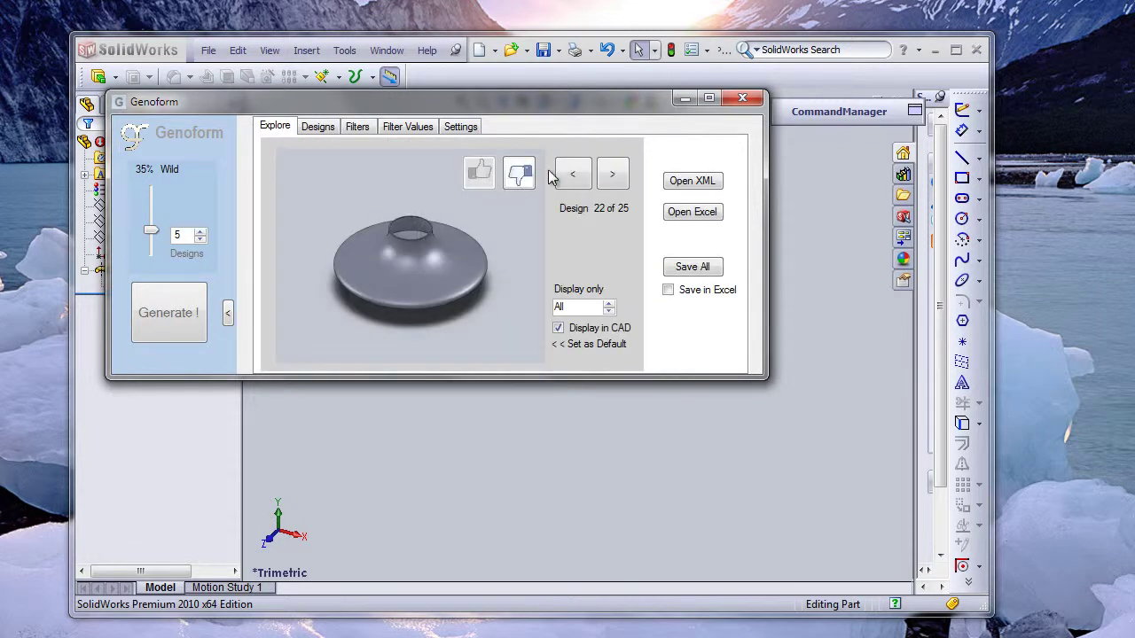
pyautogui.click(613, 173)
# Step back through the filtered designs to design 11, a tall slender vase.
pyautogui.click(572, 175)
pyautogui.click(573, 176)
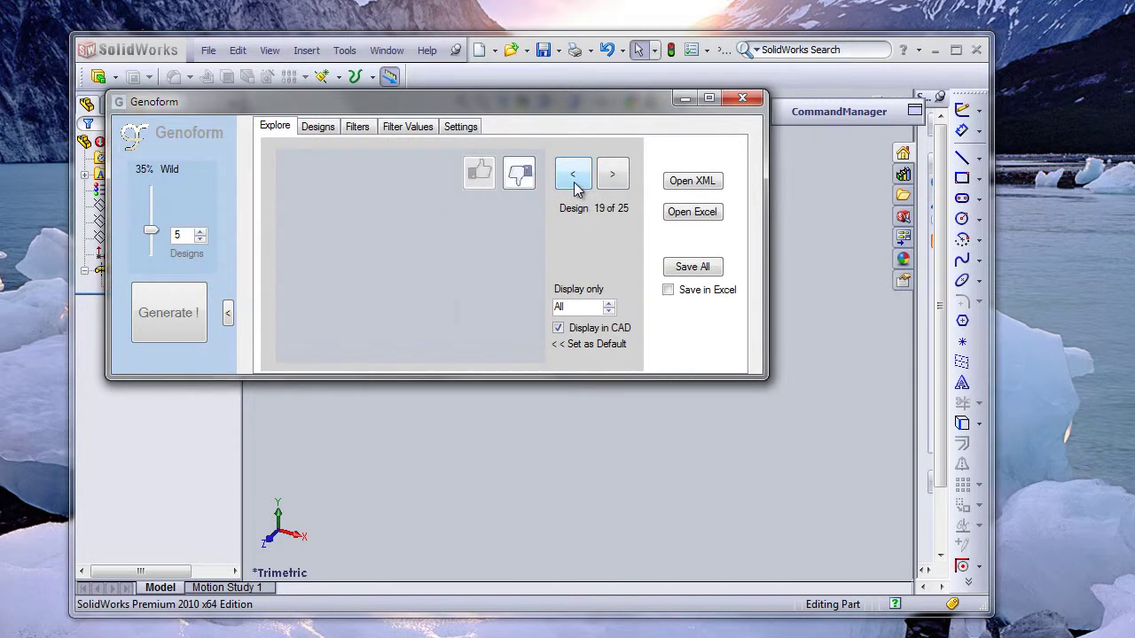
pyautogui.click(572, 176)
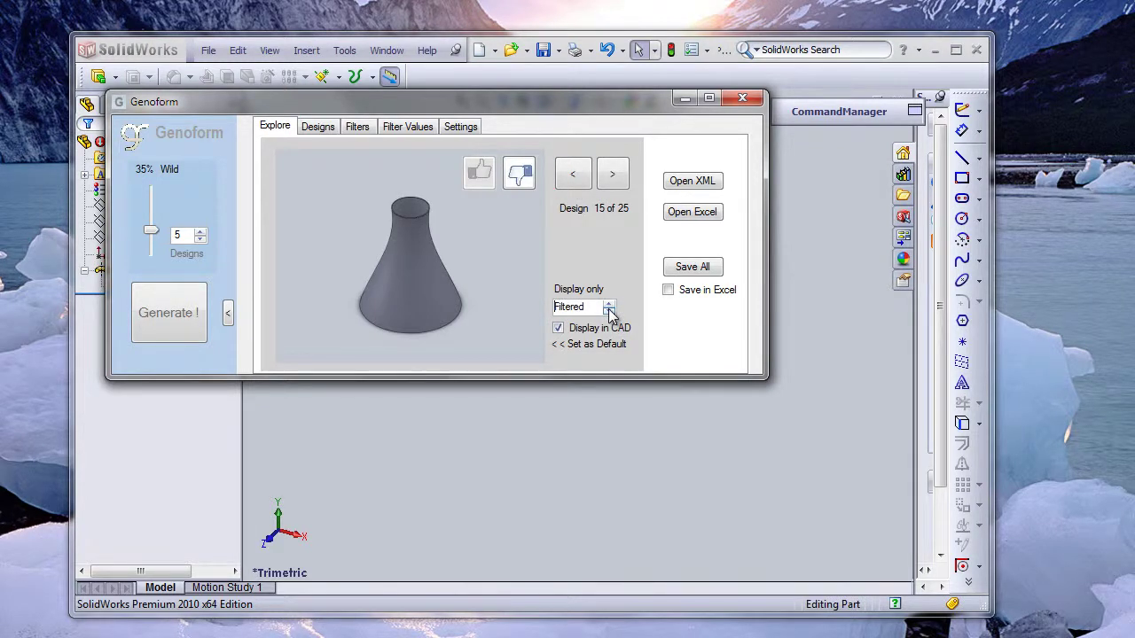
pyautogui.click(584, 177)
pyautogui.click(573, 176)
pyautogui.click(572, 175)
pyautogui.click(573, 176)
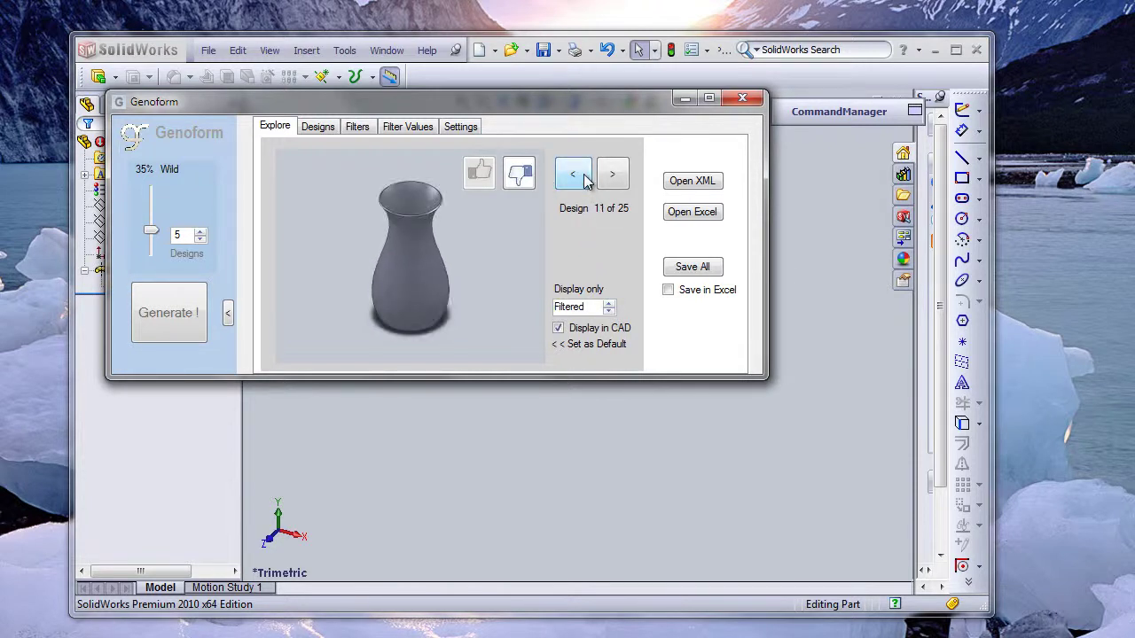